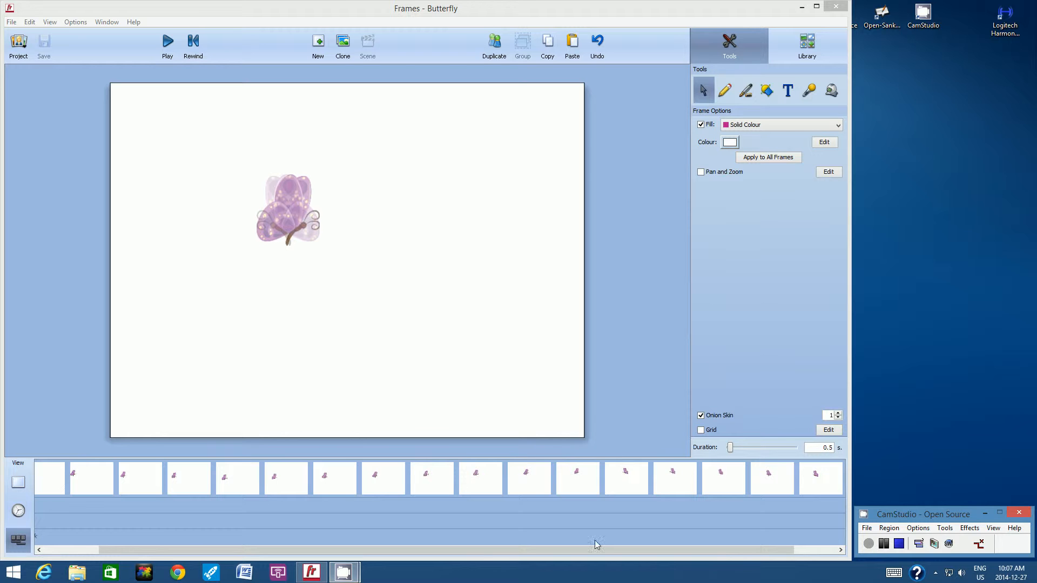
# Play the butterfly animation from the first frame to review the existing motion, and stop the preview.
pyautogui.moveTo(113, 548); pyautogui.dragTo(40, 551)
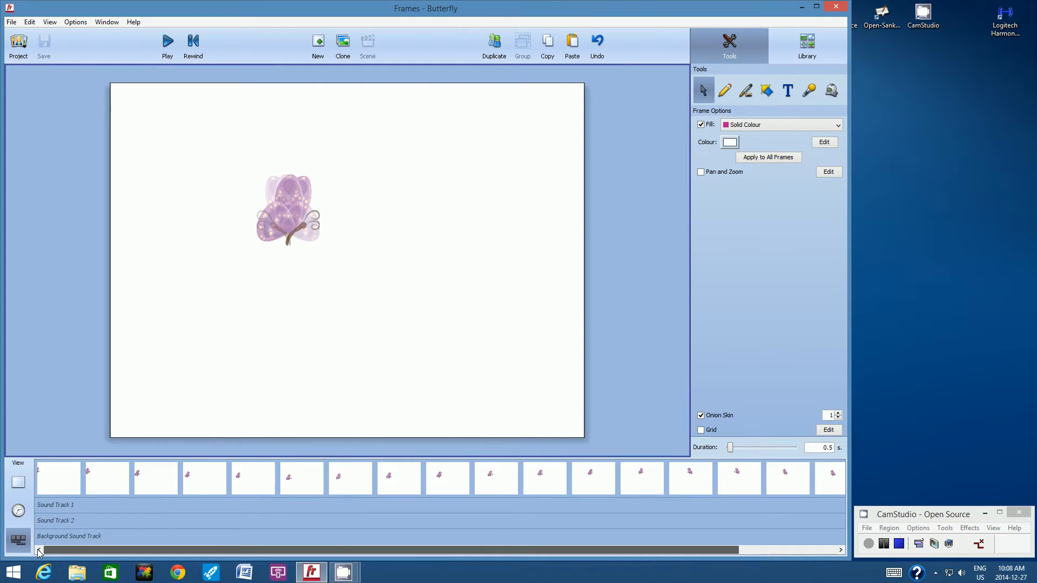
pyautogui.click(55, 482)
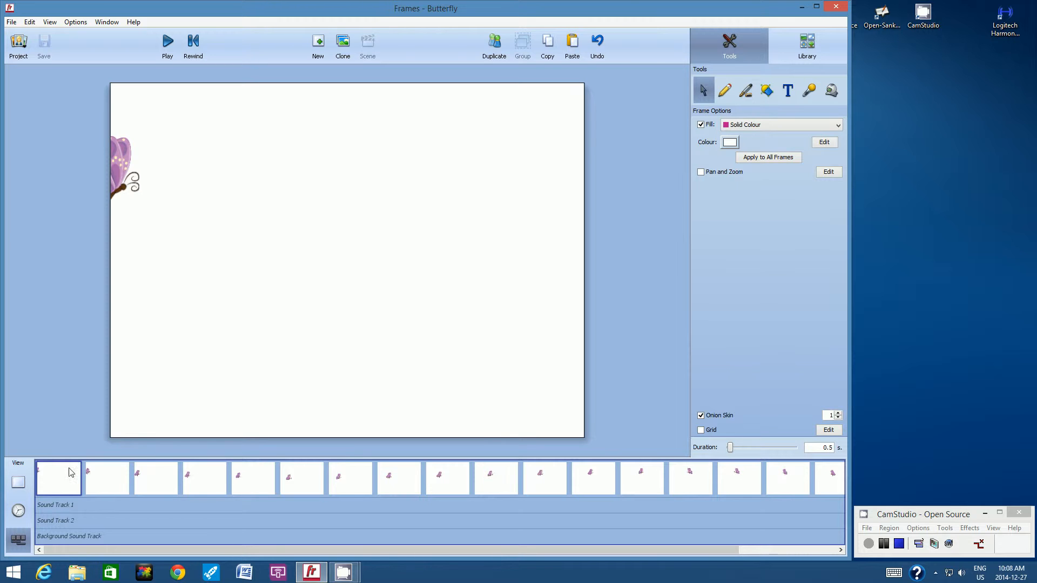
pyautogui.moveTo(284, 550)
pyautogui.mouseDown()
pyautogui.moveTo(391, 557)
pyautogui.moveTo(294, 549)
pyautogui.mouseUp()
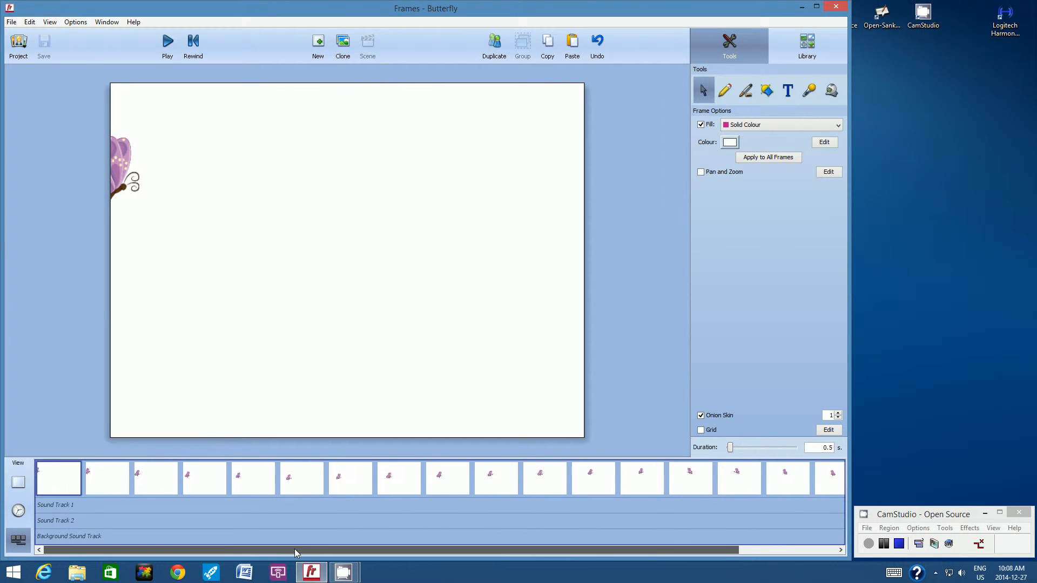
pyautogui.click(167, 45)
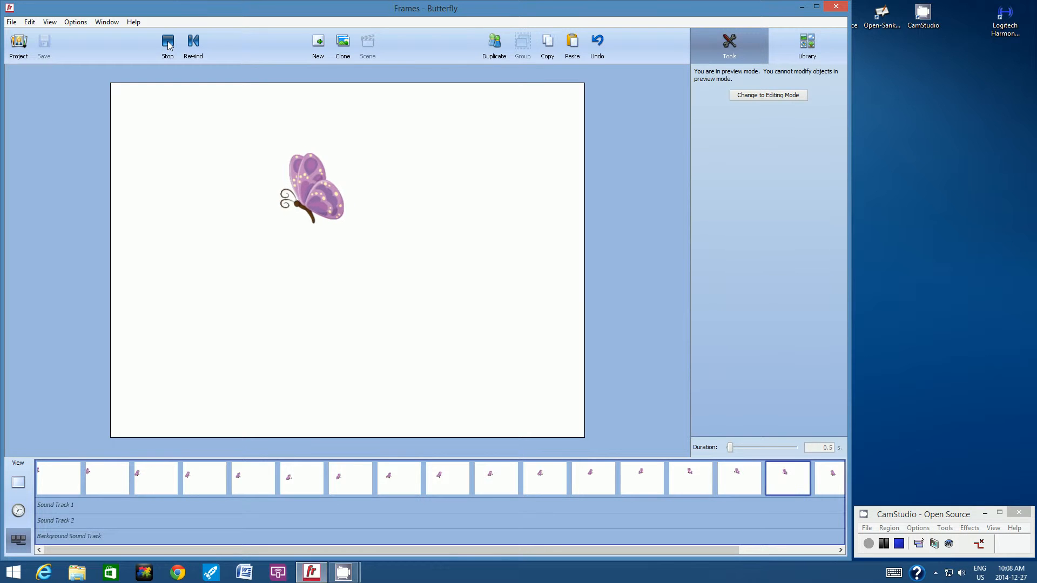
pyautogui.click(169, 43)
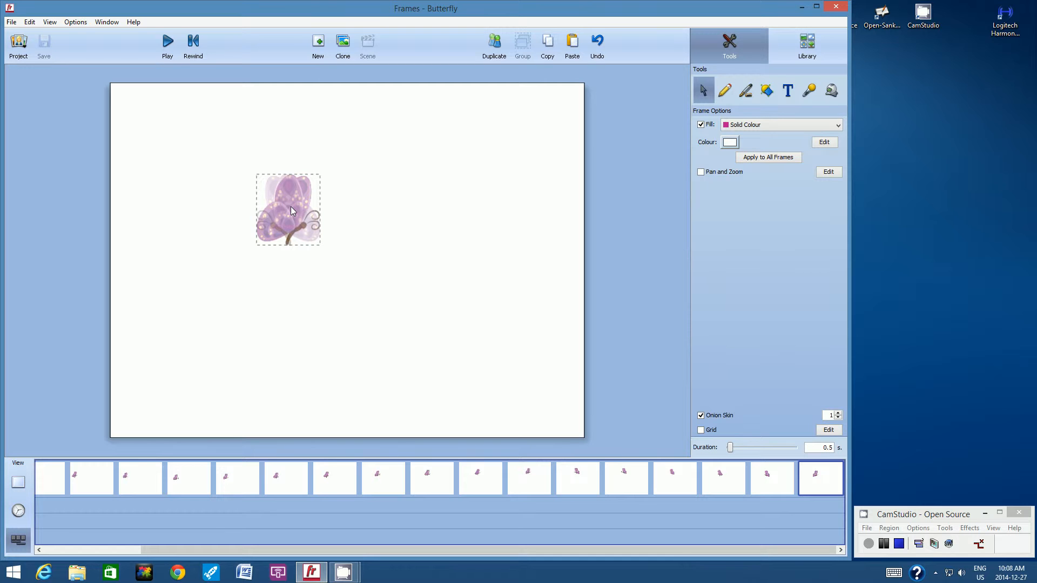
# Duplicate the last frame repeatedly, shifting the butterfly slightly down and to the right in each copy, towards the canvas centre.
pyautogui.click(438, 179)
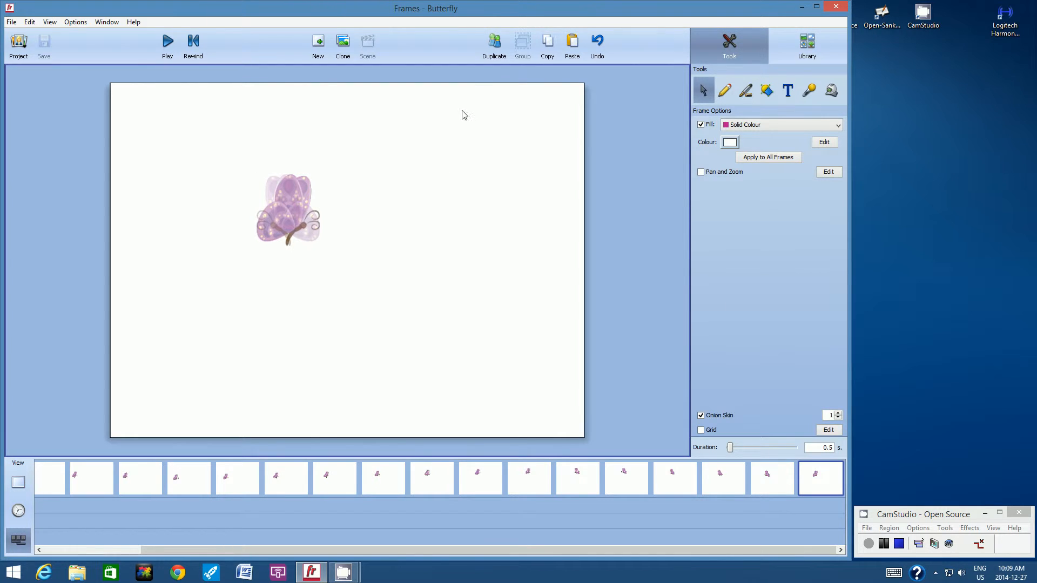
pyautogui.click(495, 44)
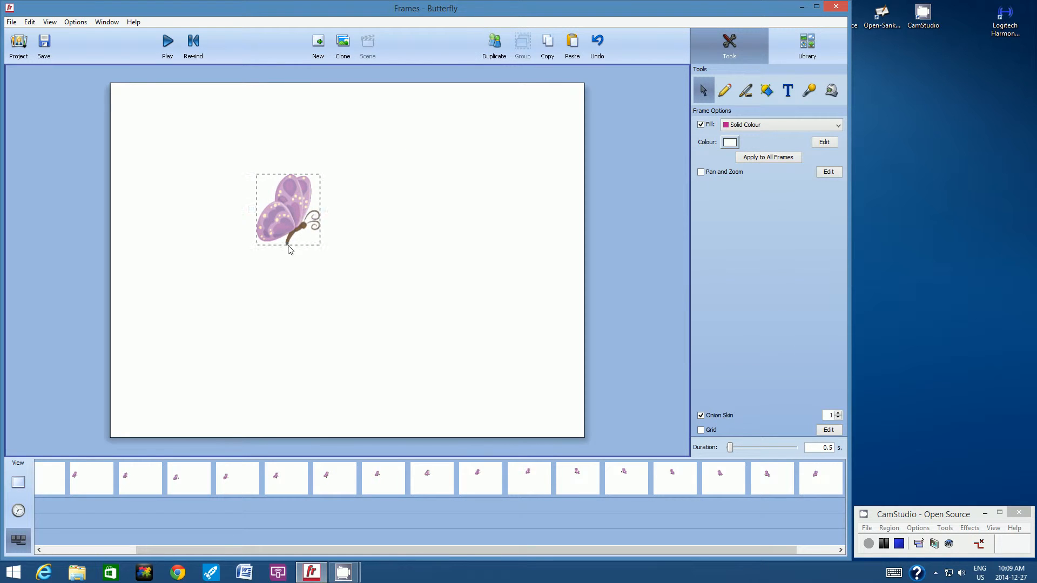
pyautogui.moveTo(287, 231); pyautogui.dragTo(306, 231)
pyautogui.click(386, 159)
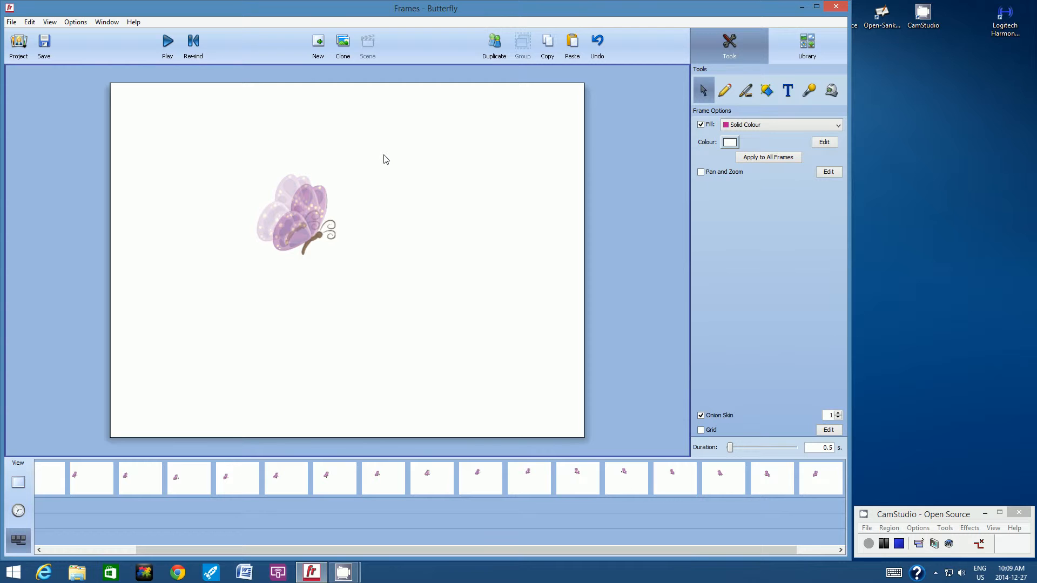
pyautogui.click(494, 48)
pyautogui.moveTo(329, 218); pyautogui.dragTo(335, 255)
pyautogui.click(428, 135)
pyautogui.click(495, 48)
pyautogui.click(453, 159)
# Add more duplicate frames that carry the butterfly in small steps from the canvas centre diagonally down to the lower right area.
pyautogui.click(493, 46)
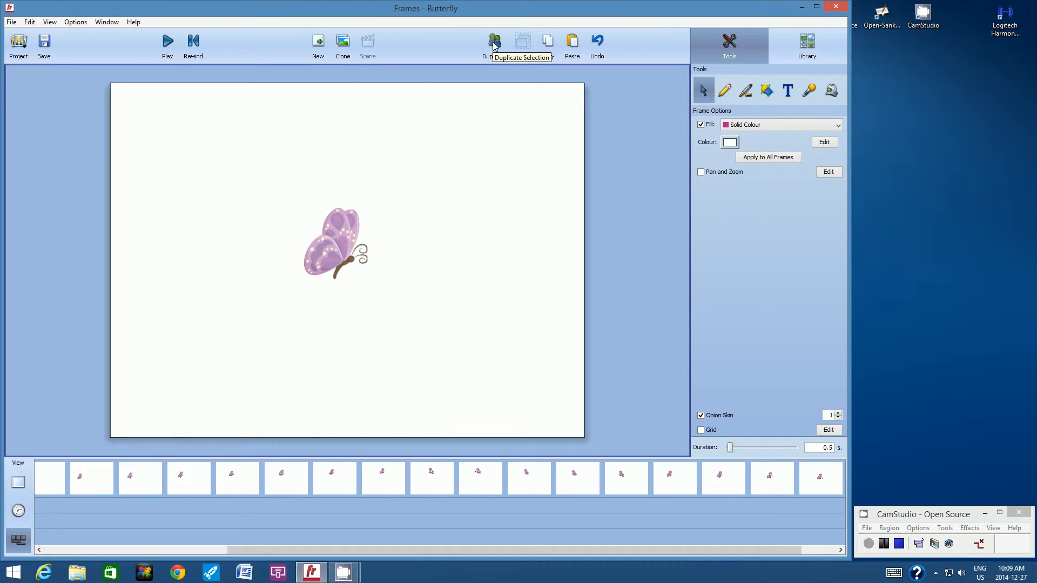
pyautogui.moveTo(344, 257); pyautogui.dragTo(427, 309)
pyautogui.click(435, 162)
pyautogui.click(495, 46)
pyautogui.click(474, 166)
pyautogui.click(494, 46)
pyautogui.click(468, 181)
pyautogui.click(494, 46)
pyautogui.click(465, 182)
pyautogui.click(494, 48)
pyautogui.click(468, 212)
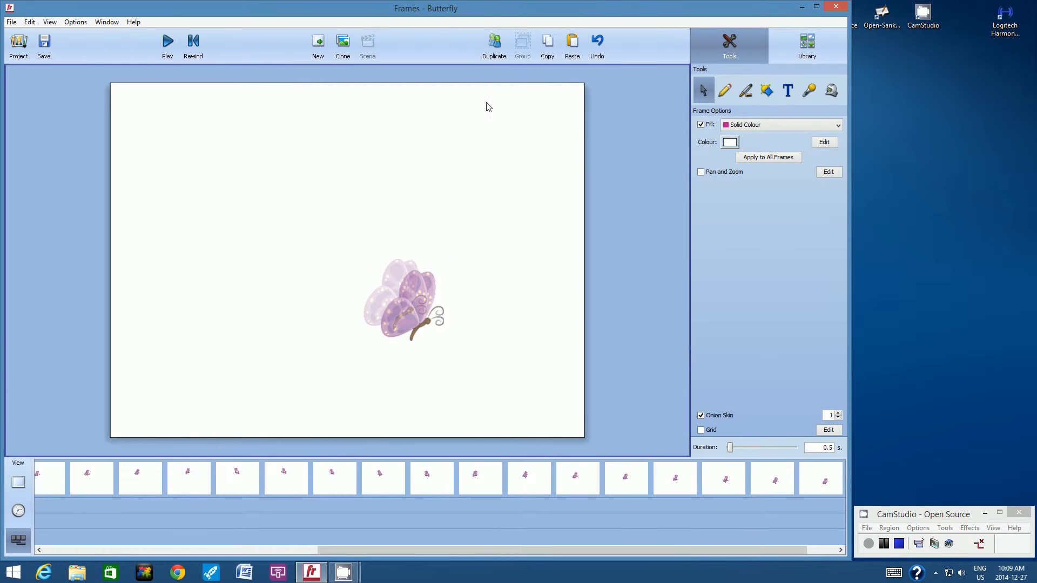
# Duplicate the frame twice more, levelling the flight by moving the butterfly slightly to the right in each copy.
pyautogui.click(494, 47)
pyautogui.moveTo(427, 292); pyautogui.dragTo(451, 315)
pyautogui.click(479, 192)
pyautogui.click(494, 43)
pyautogui.click(478, 224)
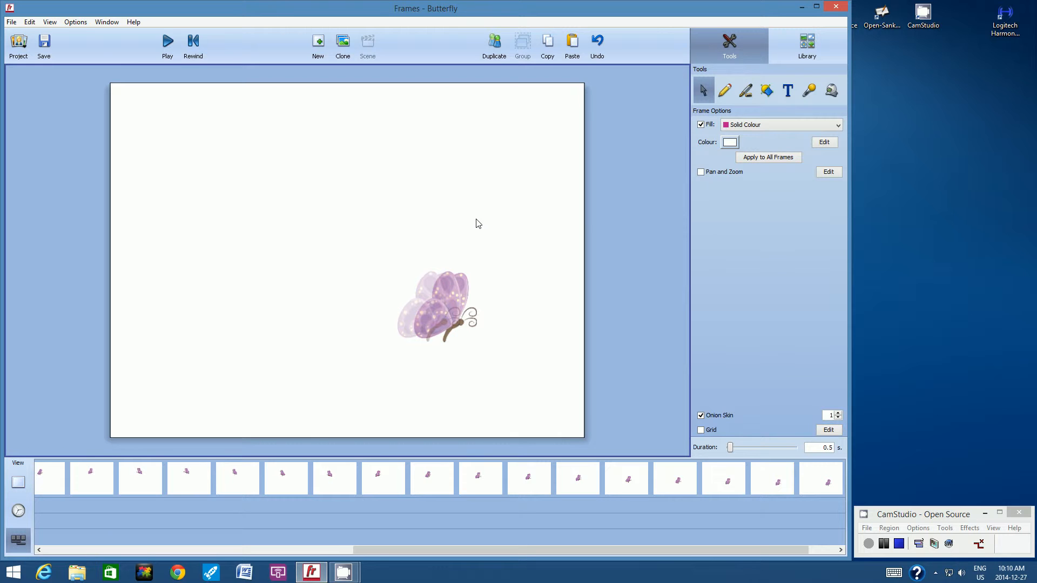
# Add a series of duplicate frames in which the butterfly climbs in small steps up and right to the canvas's right edge.
pyautogui.click(493, 47)
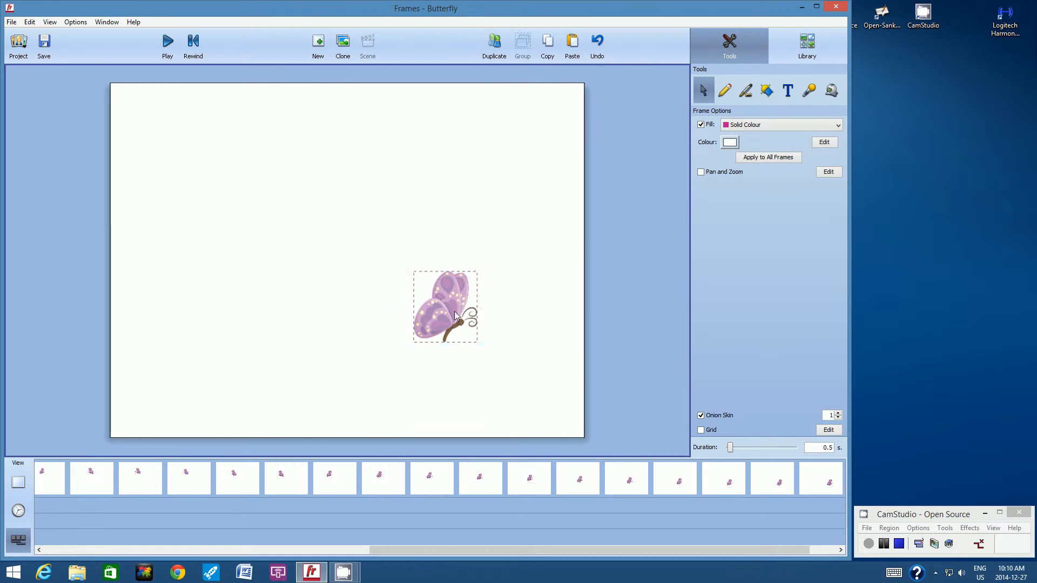
pyautogui.moveTo(456, 316); pyautogui.dragTo(562, 248)
pyautogui.click(477, 121)
pyautogui.click(494, 49)
pyautogui.click(511, 197)
pyautogui.click(494, 48)
pyautogui.click(488, 305)
pyautogui.click(539, 181)
pyautogui.click(494, 48)
pyautogui.click(537, 198)
pyautogui.click(493, 48)
pyautogui.click(575, 167)
pyautogui.click(494, 47)
pyautogui.click(549, 169)
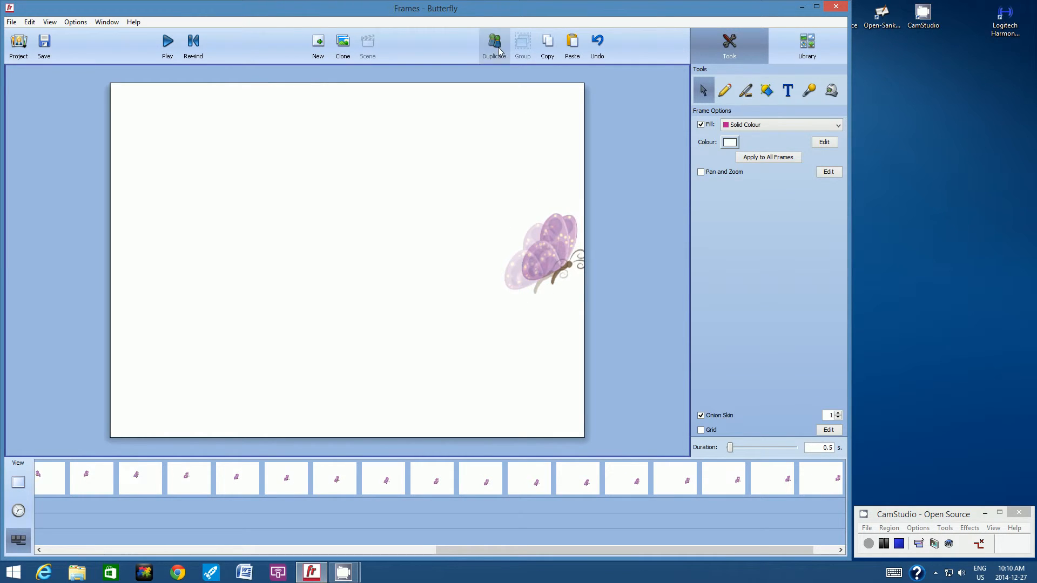
# Duplicate the frame for the exit, moving the butterfly up and right until it is mostly off the canvas's right edge.
pyautogui.click(500, 51)
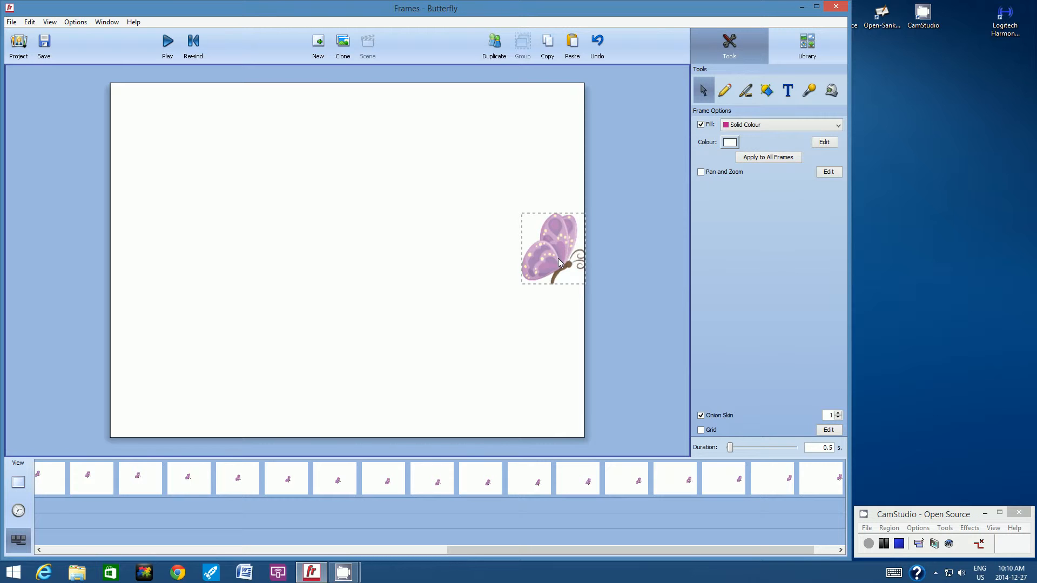
pyautogui.moveTo(559, 258); pyautogui.dragTo(593, 218)
pyautogui.click(570, 158)
pyautogui.click(563, 144)
pyautogui.click(641, 101)
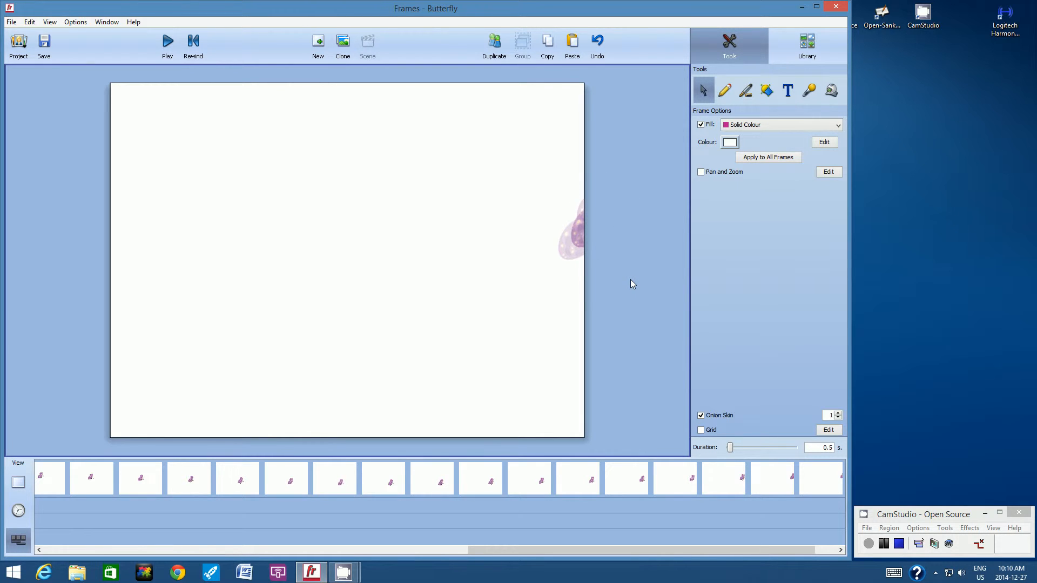
# Turn off the Onion Skin display of previous frames and save the project.
pyautogui.click(701, 415)
pyautogui.click(701, 416)
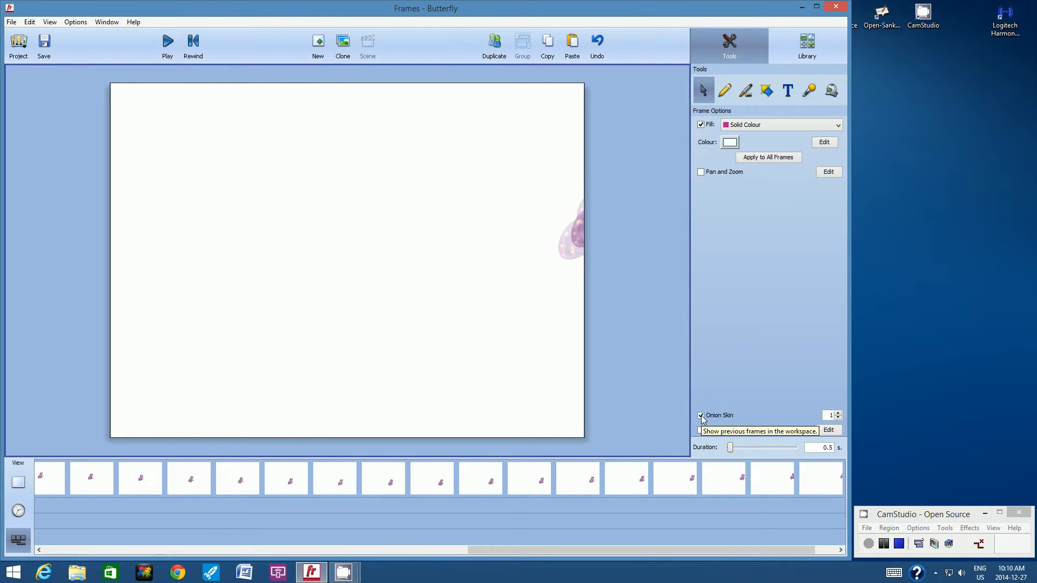
pyautogui.click(49, 22)
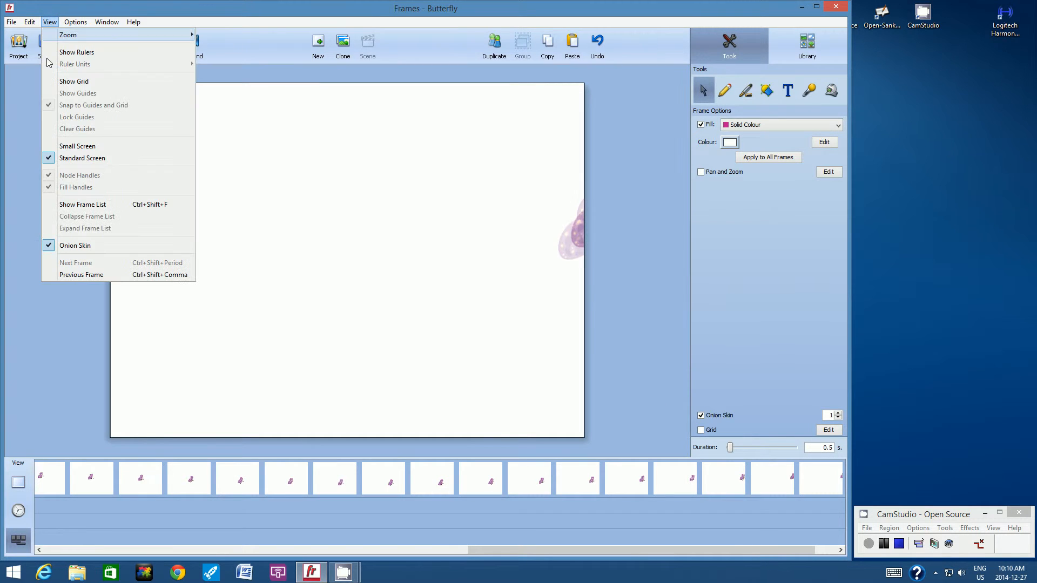
pyautogui.click(81, 246)
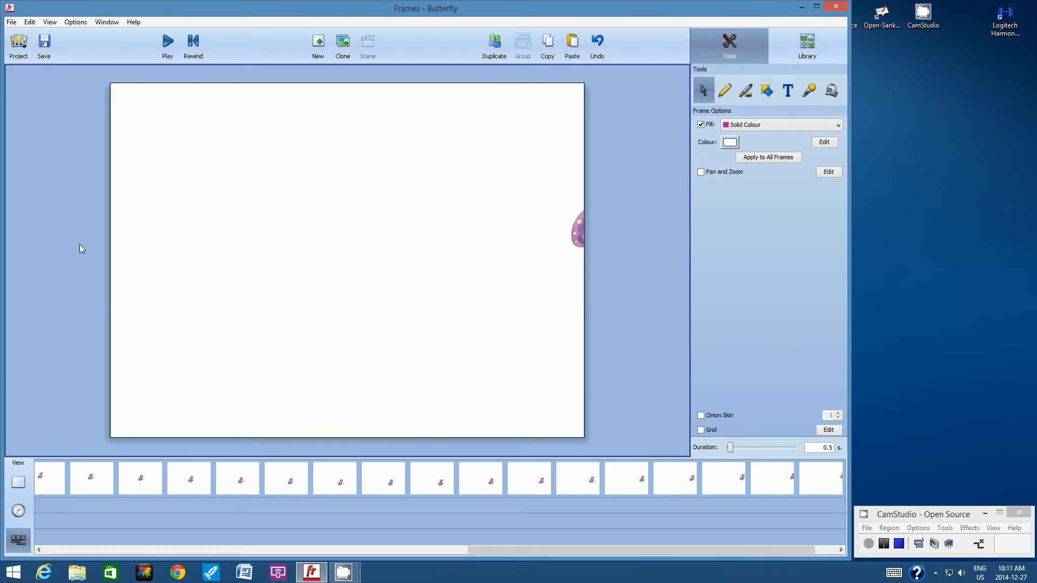
pyautogui.click(45, 43)
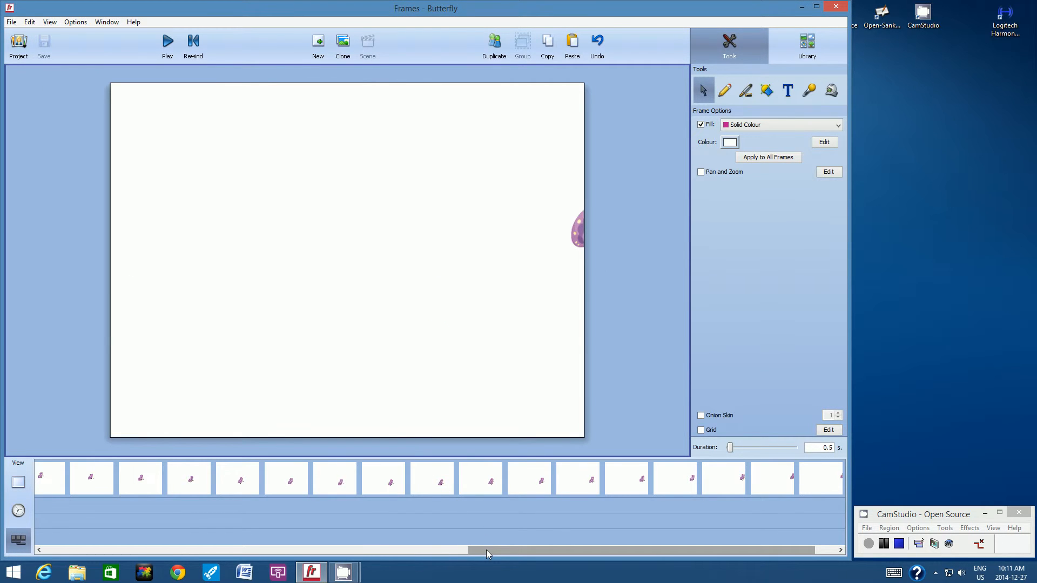
# Preview the full butterfly animation from the first frame to the last.
pyautogui.moveTo(486, 550); pyautogui.dragTo(423, 554)
pyautogui.moveTo(347, 547); pyautogui.dragTo(47, 550)
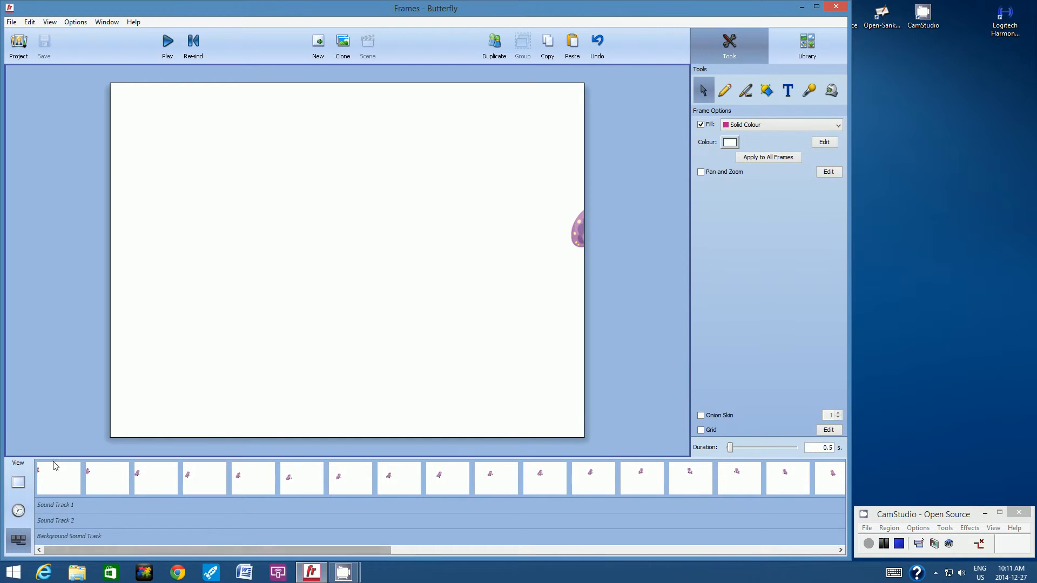
pyautogui.click(50, 477)
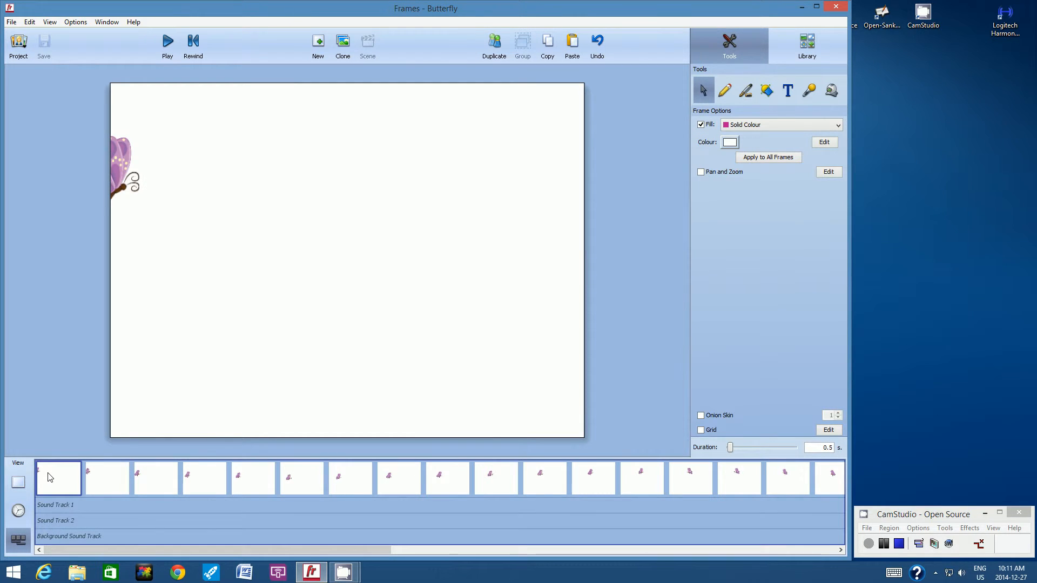
pyautogui.click(168, 42)
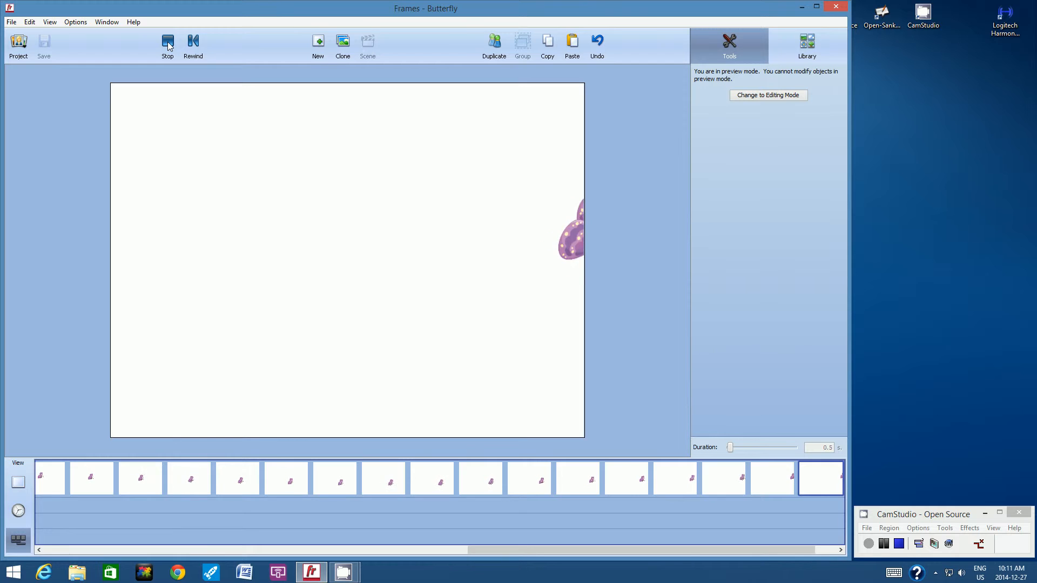
pyautogui.click(168, 43)
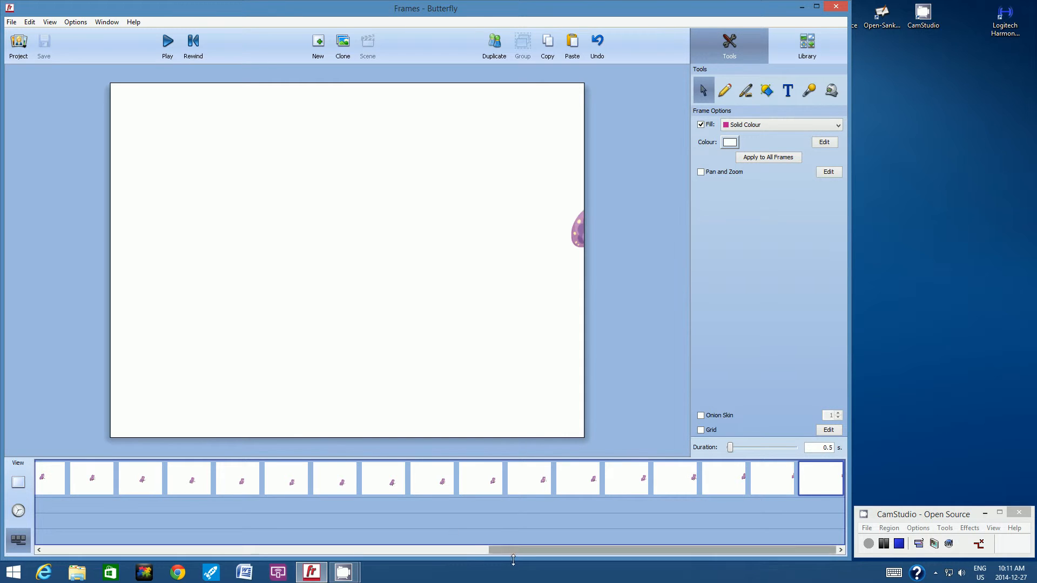
# Select all frames, set their duration to 0.3 seconds, and preview the animation at that speed.
pyautogui.moveTo(512, 554); pyautogui.dragTo(59, 555)
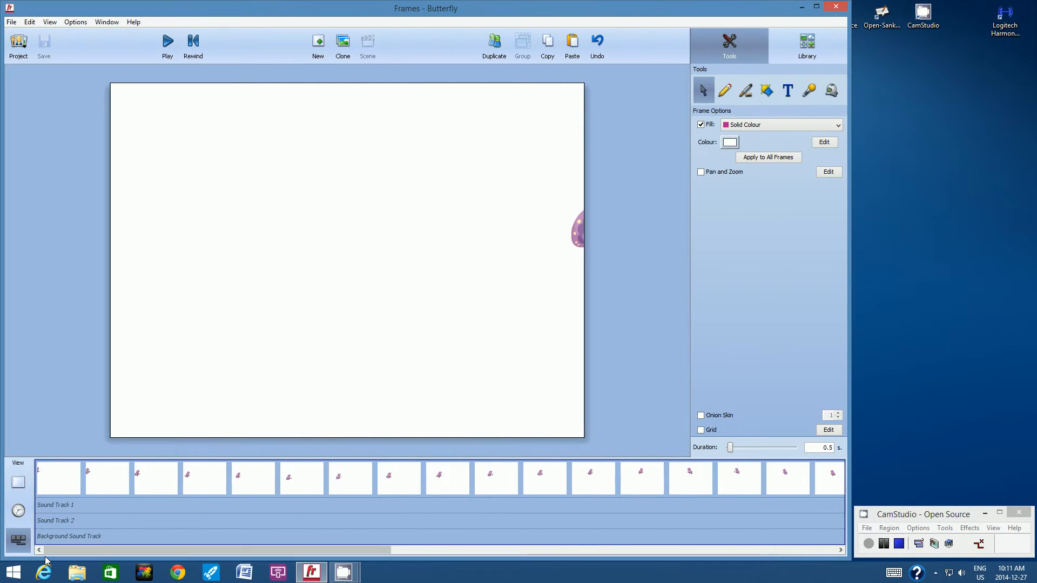
pyautogui.click(56, 479)
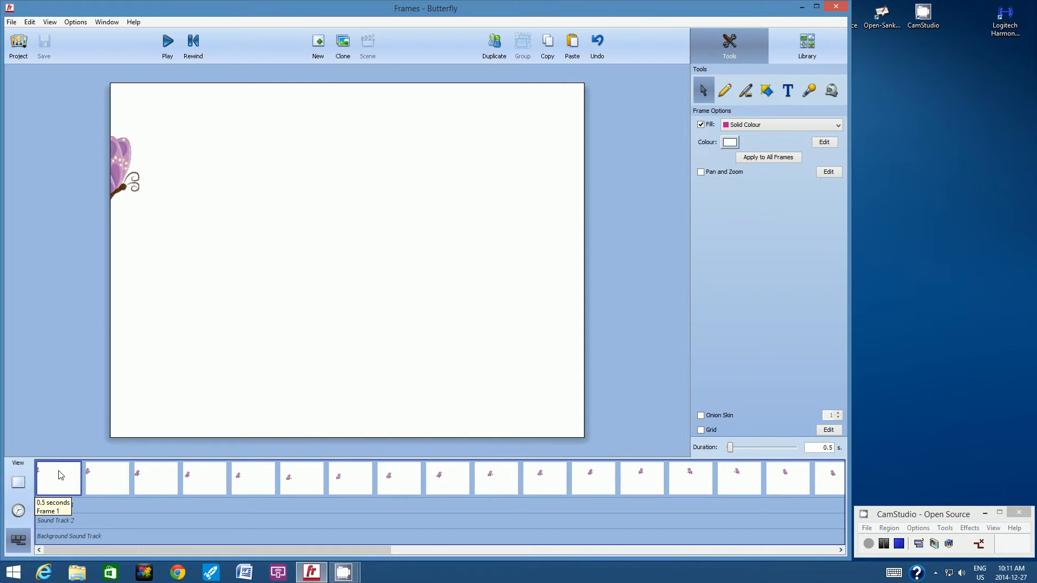
pyautogui.moveTo(142, 550); pyautogui.dragTo(637, 550)
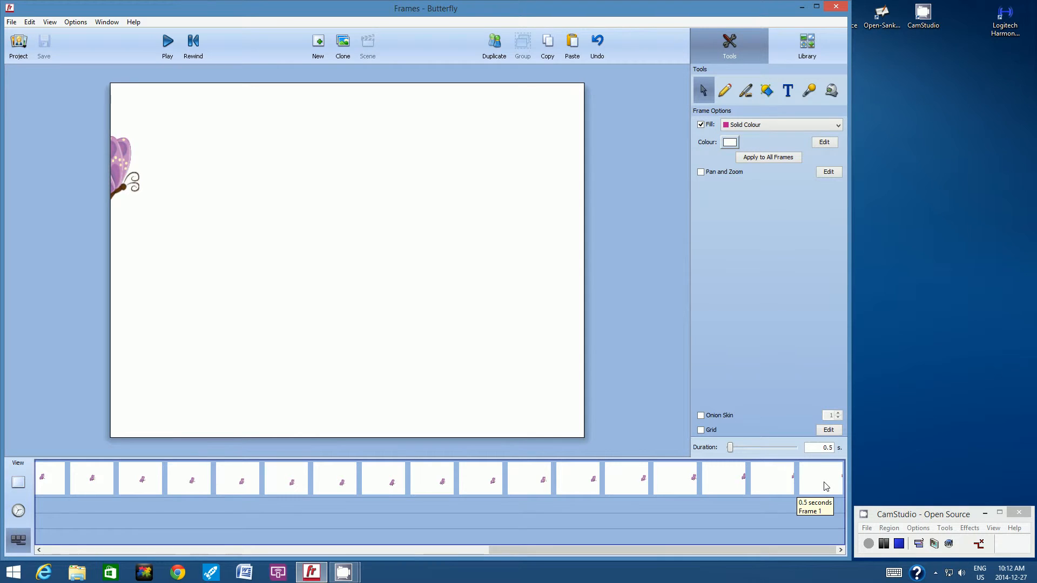
pyautogui.hotkey('ctrl', 'a')
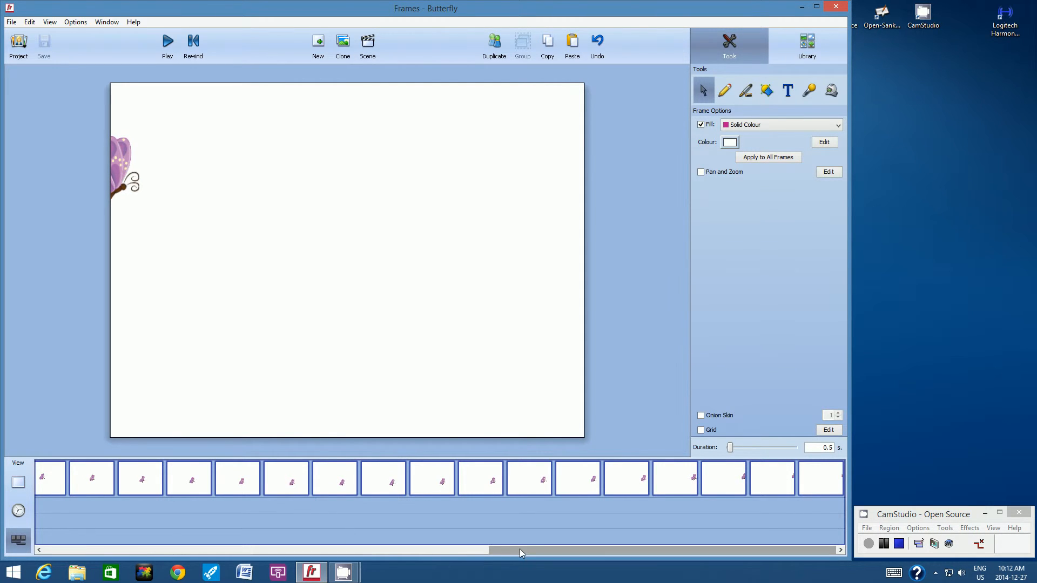
pyautogui.moveTo(519, 549); pyautogui.dragTo(63, 560)
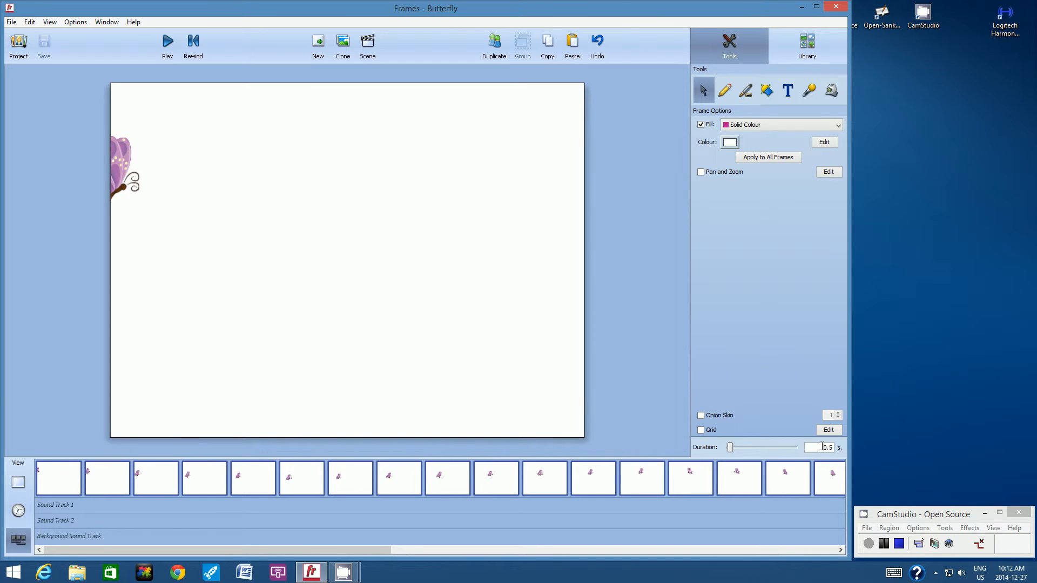
pyautogui.moveTo(822, 447); pyautogui.dragTo(833, 448)
pyautogui.write('0')
pyautogui.press('Return')
pyautogui.click(168, 44)
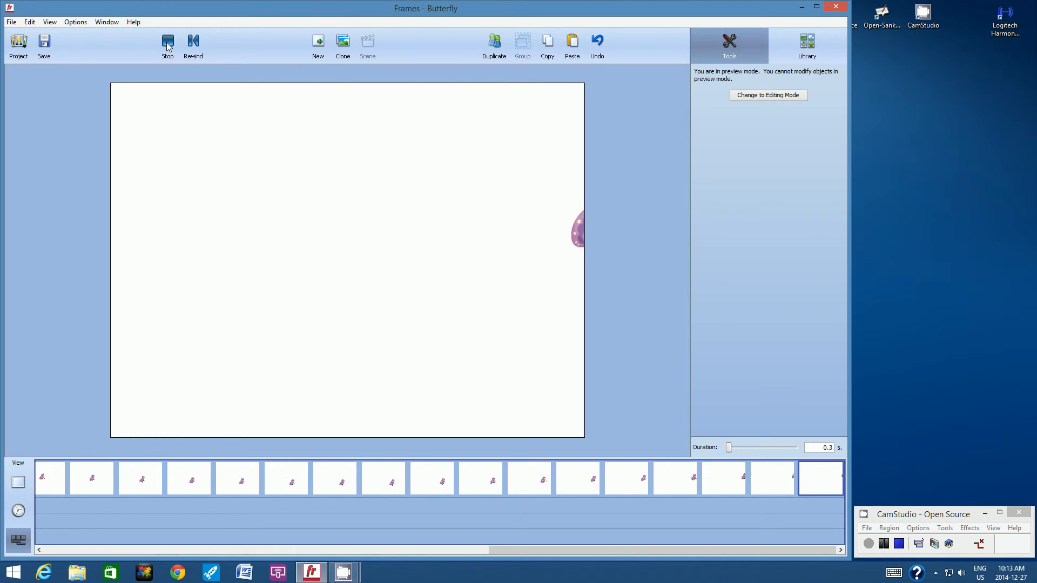
pyautogui.click(167, 43)
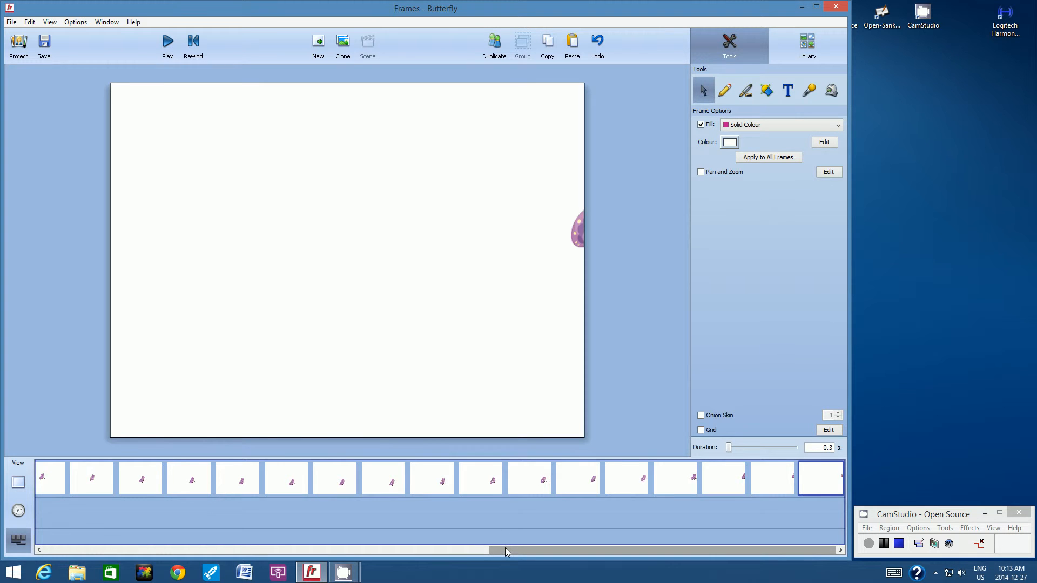
# Select every frame from first to last, set the duration to 0.2 seconds, and play the animation.
pyautogui.moveTo(507, 550); pyautogui.dragTo(40, 550)
pyautogui.click(50, 480)
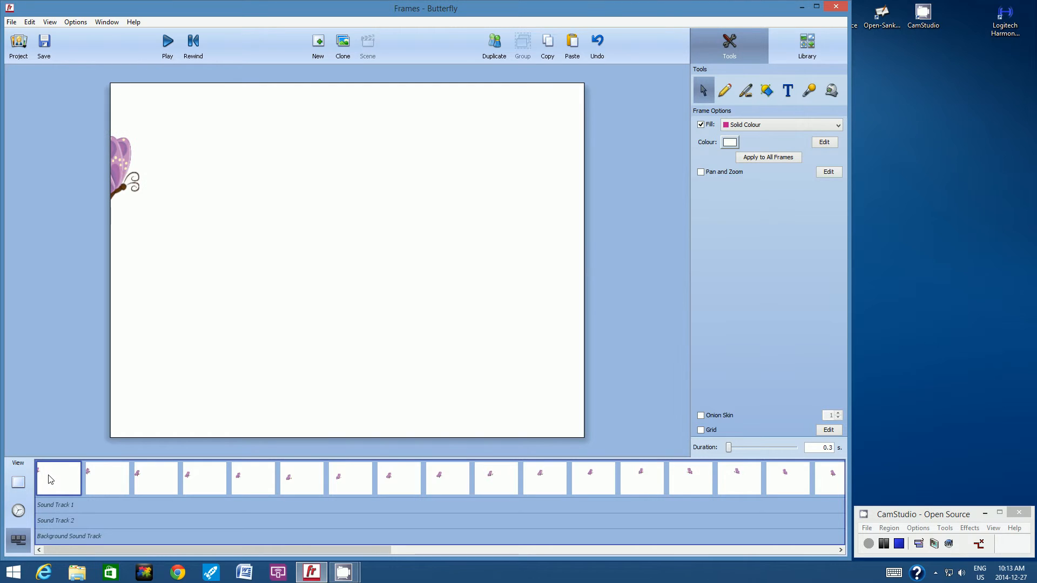
pyautogui.moveTo(158, 551); pyautogui.dragTo(659, 577)
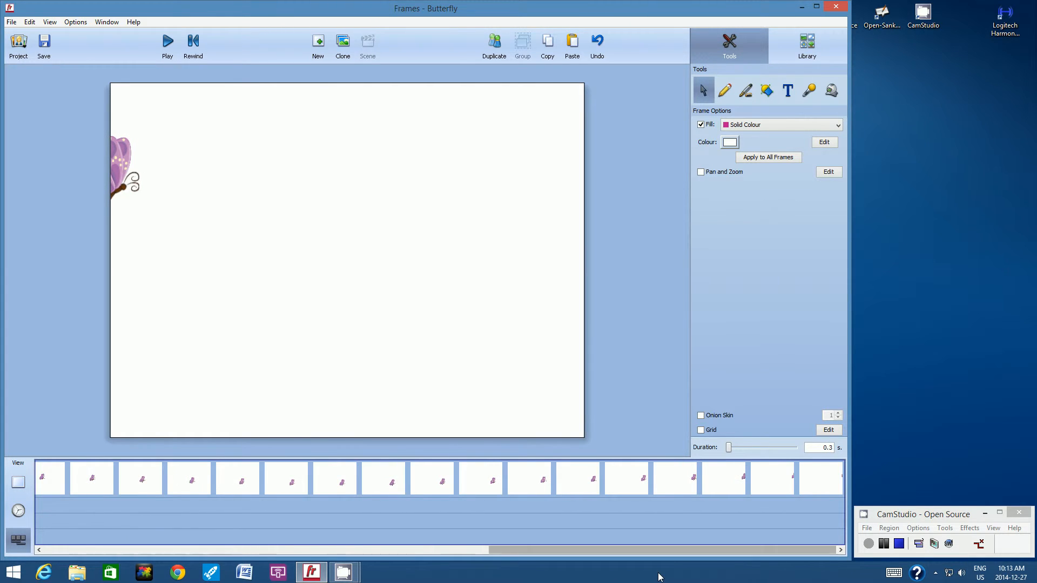
pyautogui.keyDown('shift'); pyautogui.click(812, 475); pyautogui.keyUp('shift')
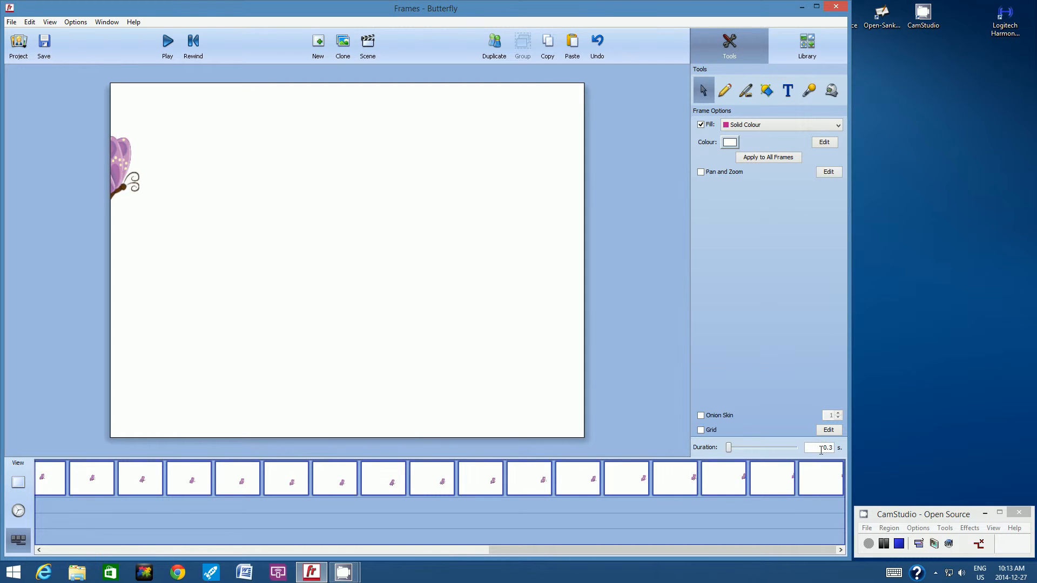
pyautogui.moveTo(821, 450); pyautogui.dragTo(836, 452)
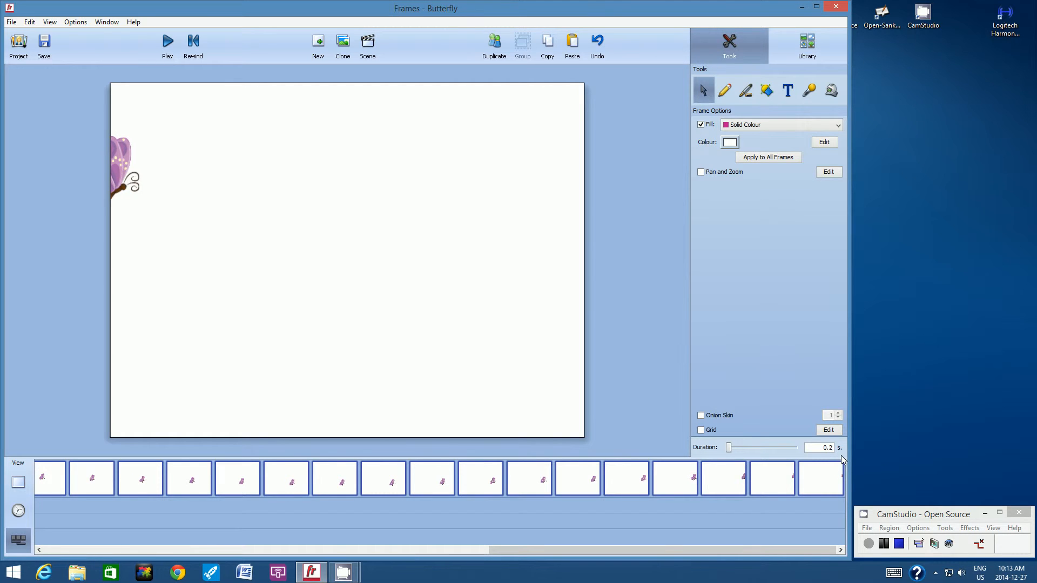
pyautogui.press('Return')
pyautogui.click(169, 43)
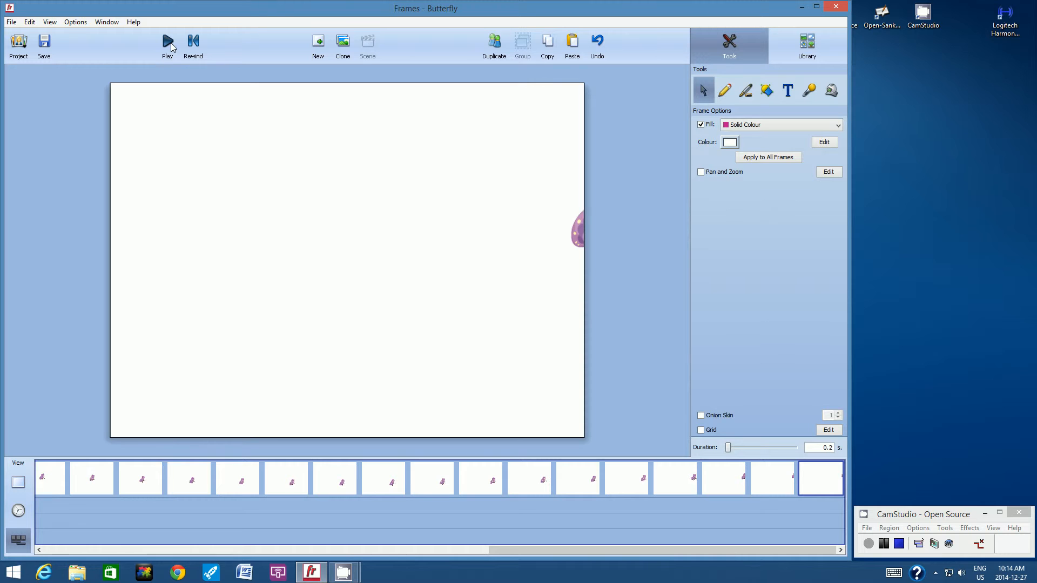
# Save the project and return to the first frame of the butterfly animation.
pyautogui.click(43, 46)
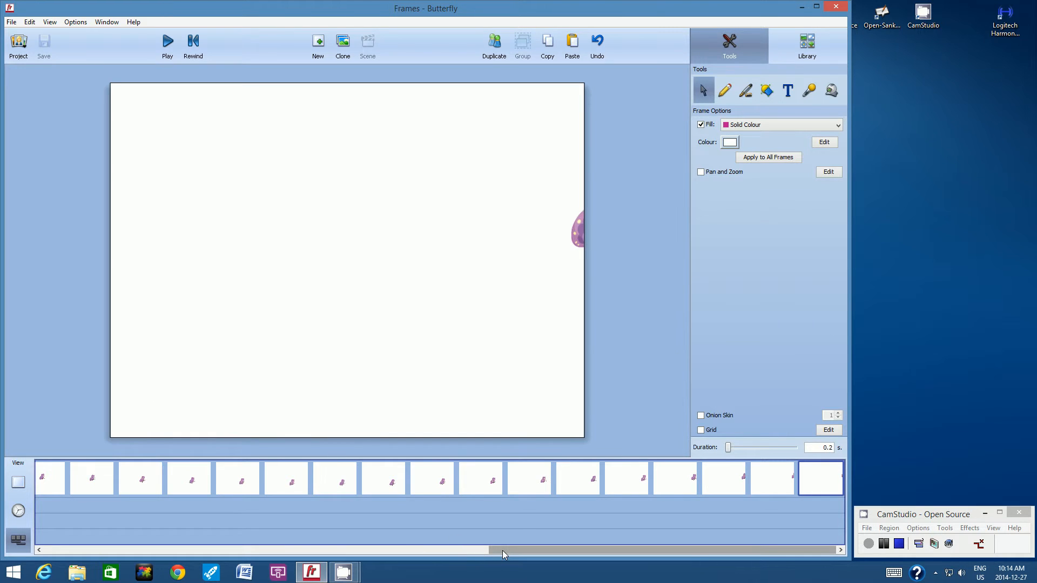
pyautogui.moveTo(496, 550); pyautogui.dragTo(53, 550)
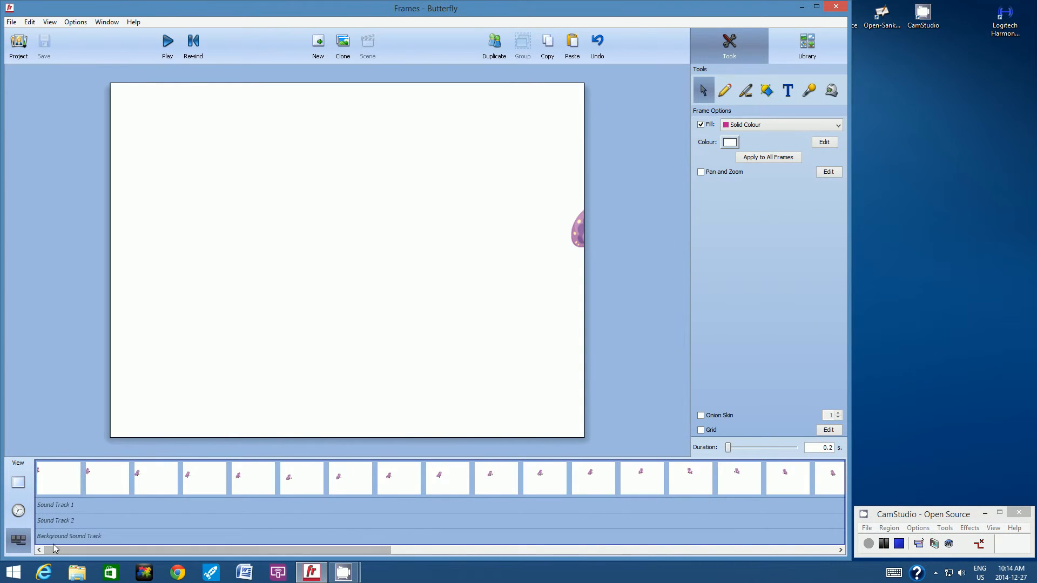
pyautogui.click(48, 480)
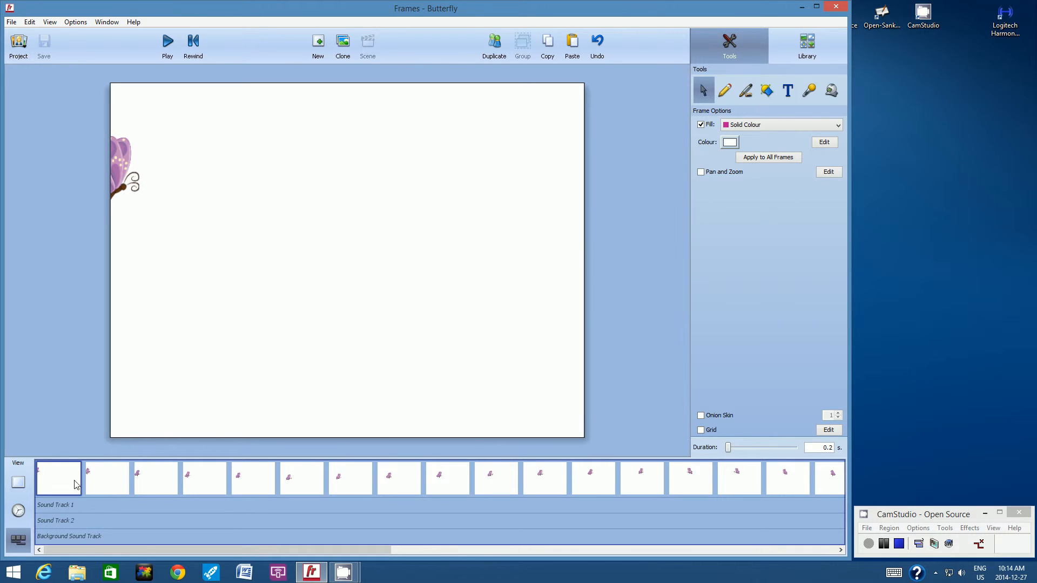
# Distort the butterfly in the second frame, narrowing it slightly and slanting its wing tips forward to the right.
pyautogui.click(95, 480)
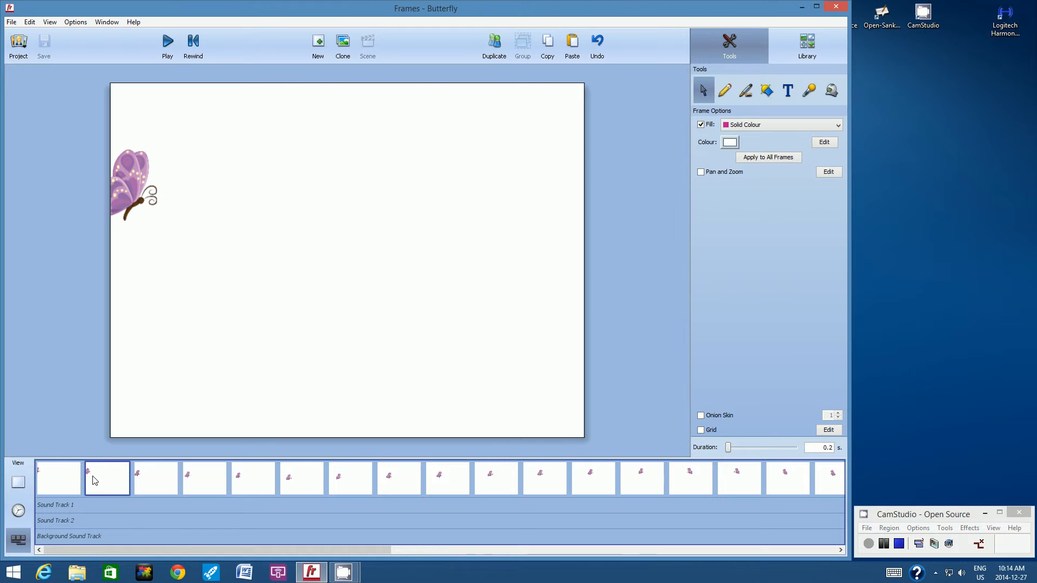
pyautogui.click(135, 183)
pyautogui.click(135, 182)
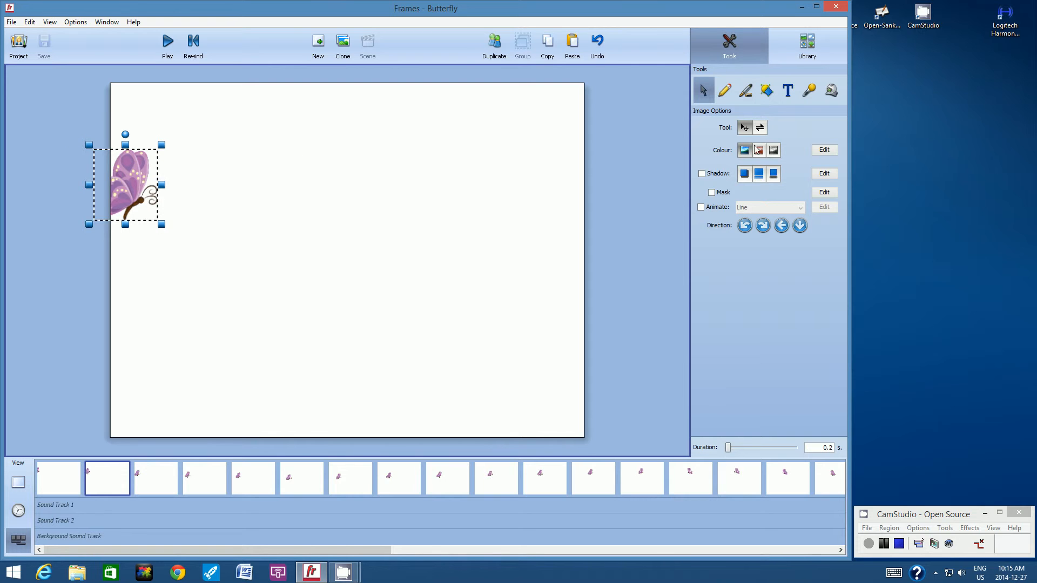
pyautogui.click(760, 128)
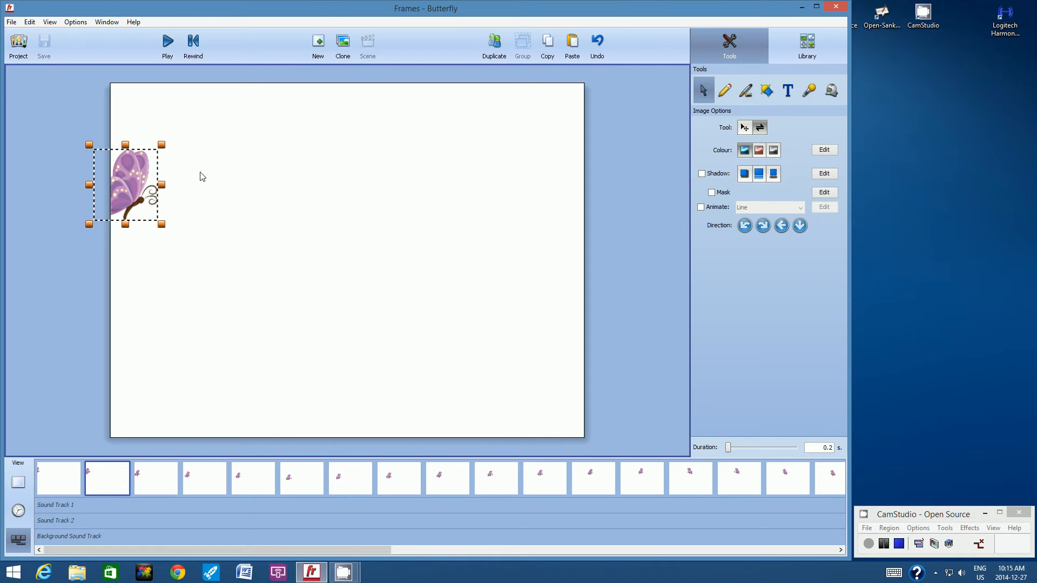
pyautogui.moveTo(162, 187); pyautogui.dragTo(160, 184)
pyautogui.moveTo(163, 187); pyautogui.dragTo(153, 187)
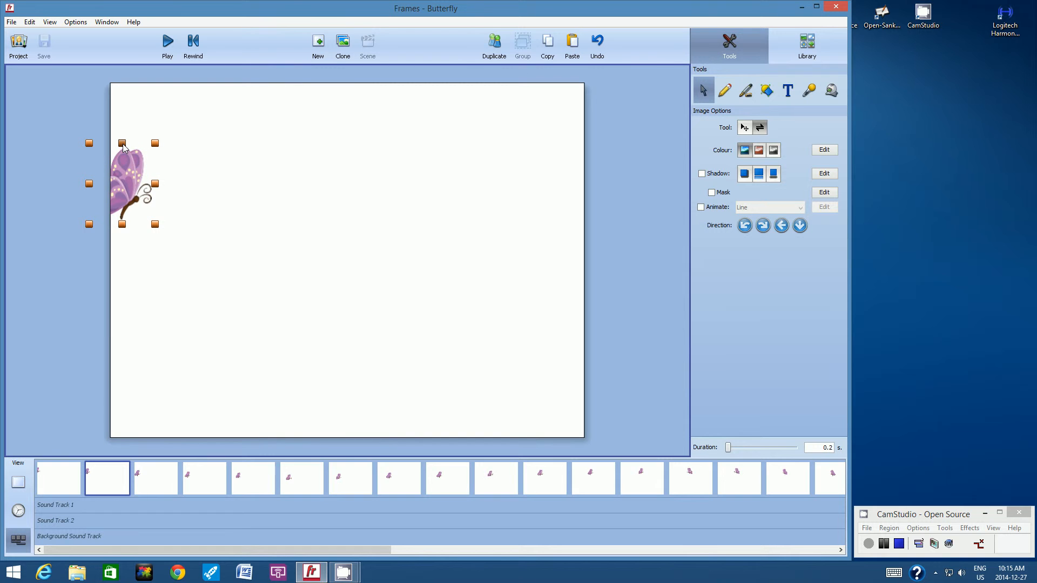
pyautogui.moveTo(124, 147); pyautogui.dragTo(135, 152)
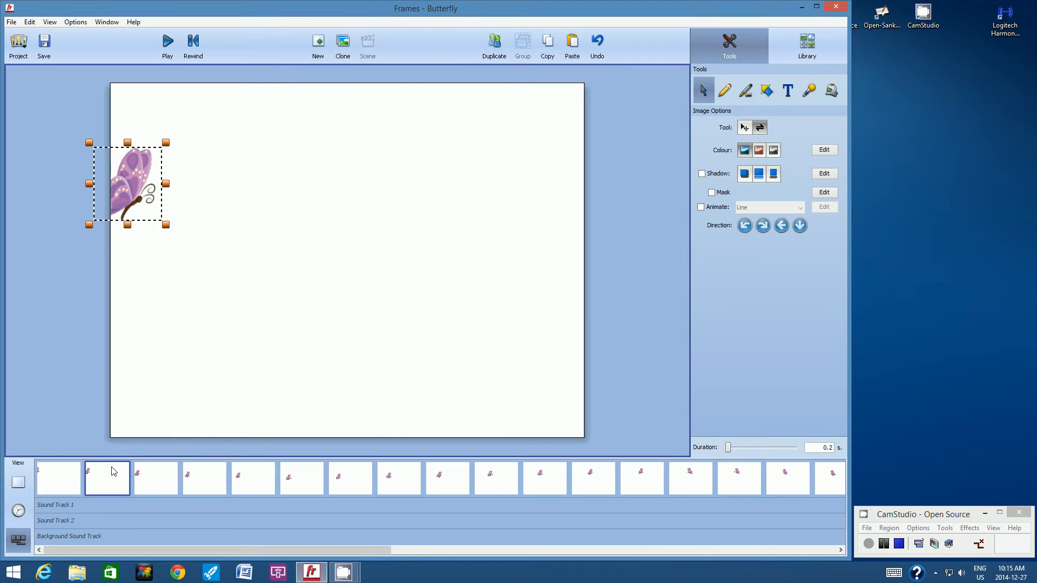
# Distort the butterfly in the fourth frame, narrowing it slightly and slanting its wing tips back to the left.
pyautogui.click(165, 476)
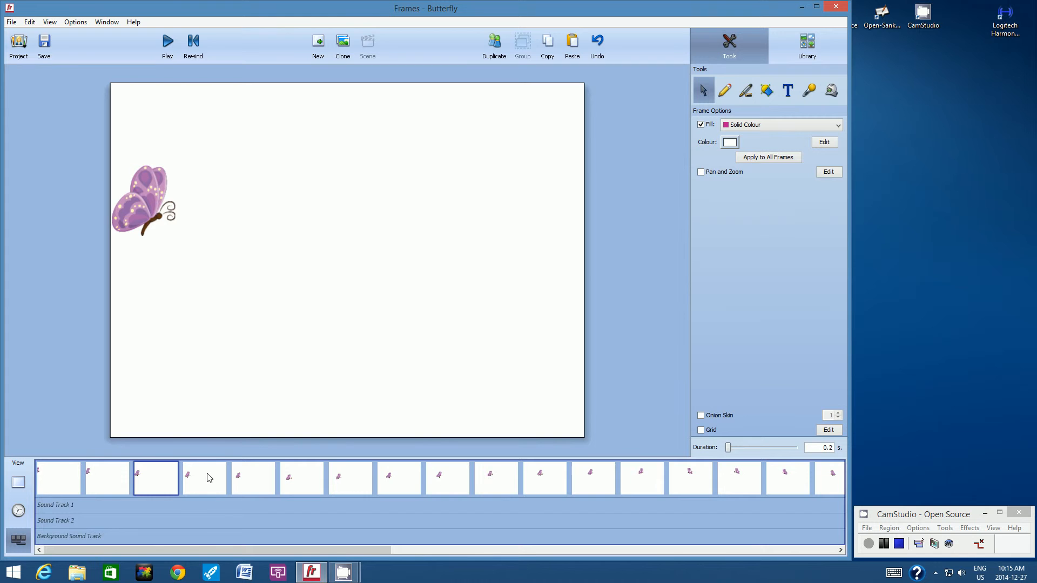
pyautogui.click(210, 478)
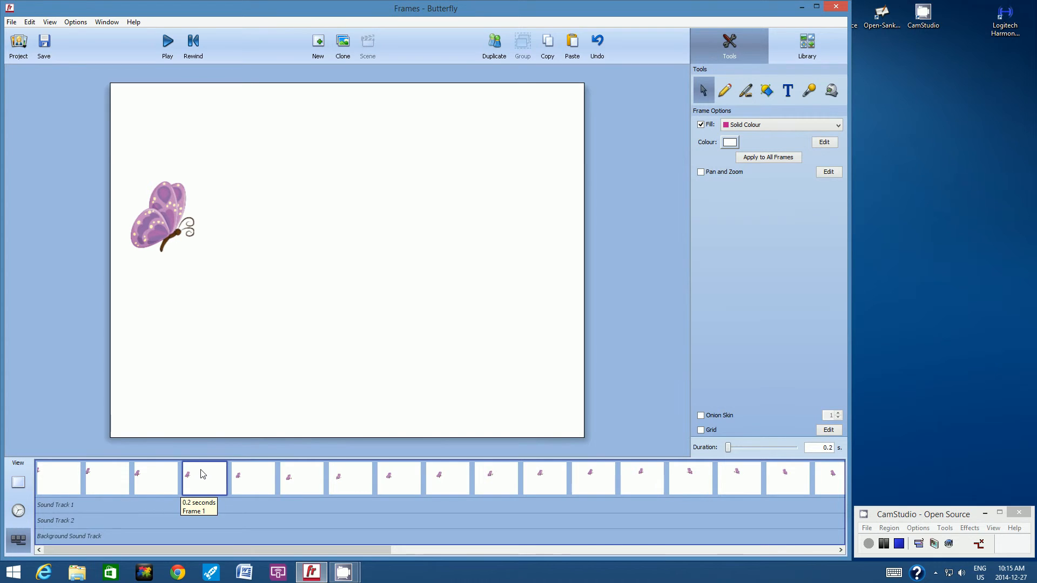
pyautogui.click(173, 239)
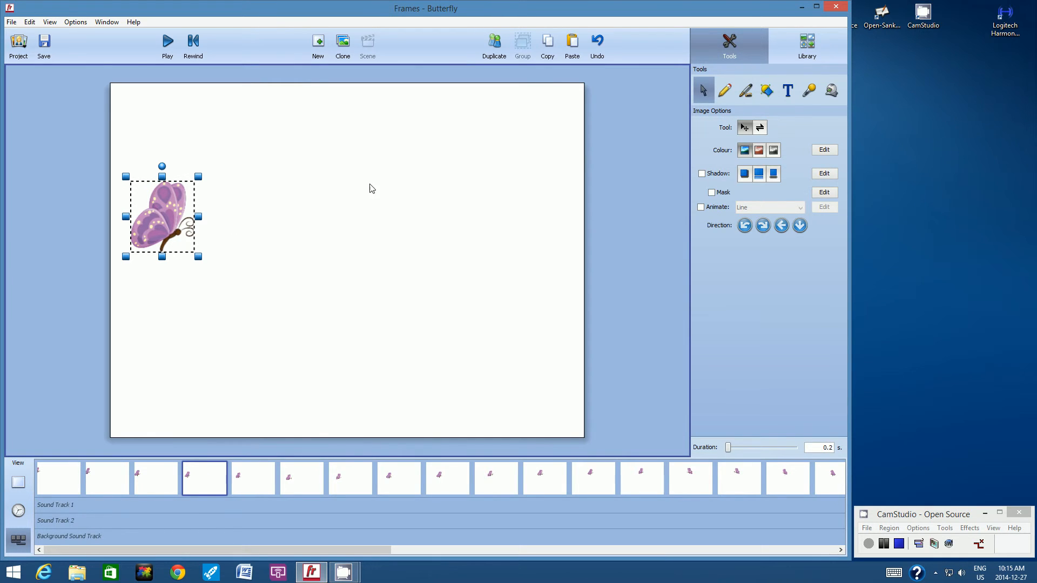
pyautogui.click(761, 129)
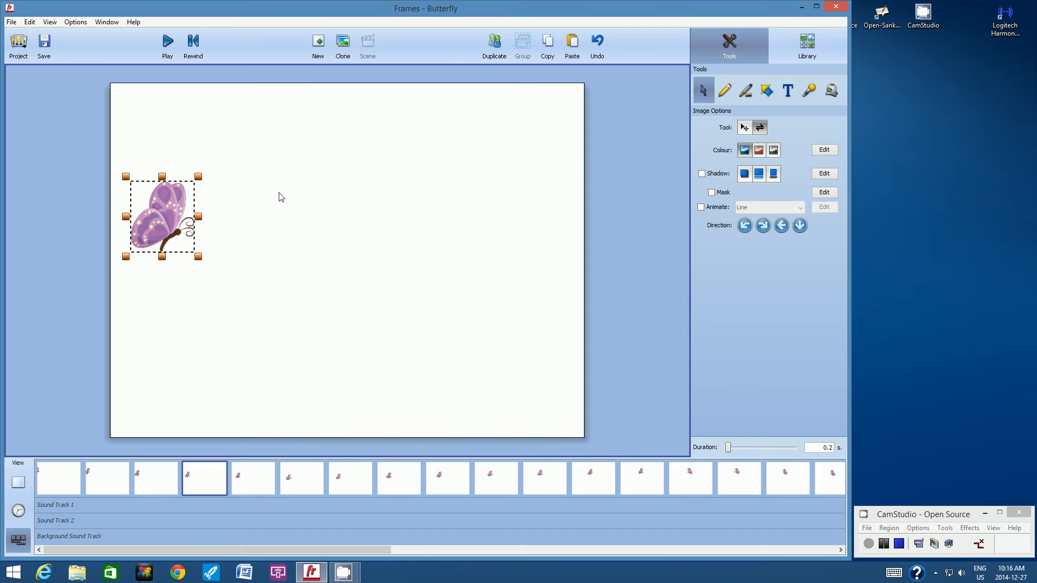
pyautogui.moveTo(200, 216); pyautogui.dragTo(198, 217)
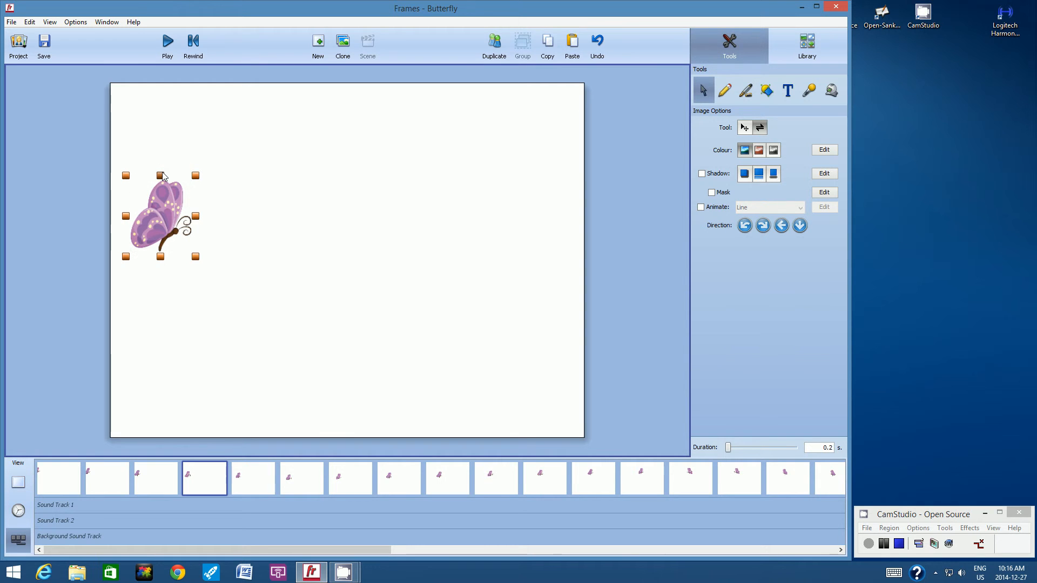
pyautogui.moveTo(162, 172); pyautogui.dragTo(147, 176)
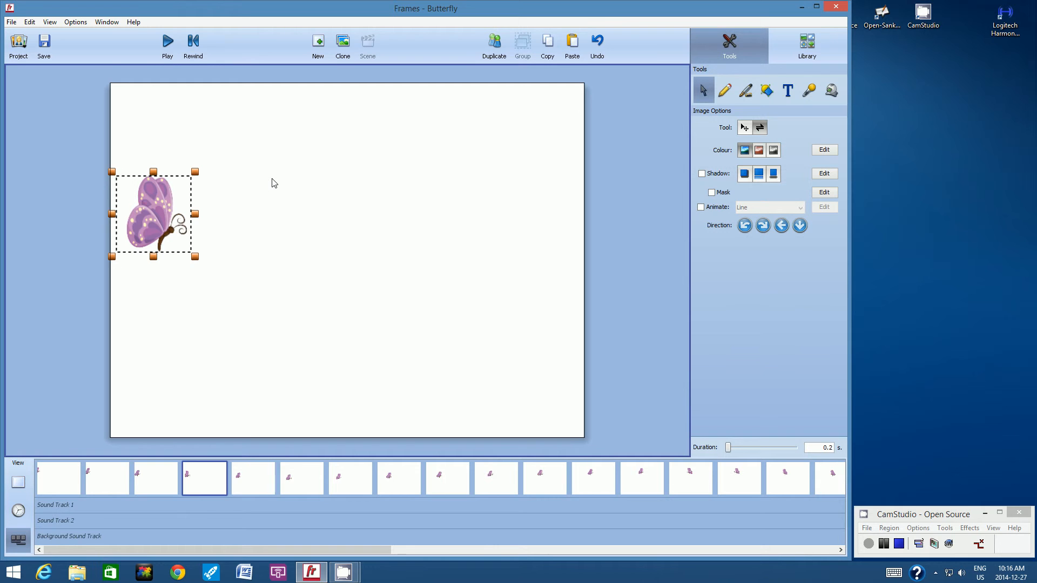
# Distort the butterfly in the sixth frame by narrowing it and slanting its wing tips to the right, then deselect it.
pyautogui.click(250, 488)
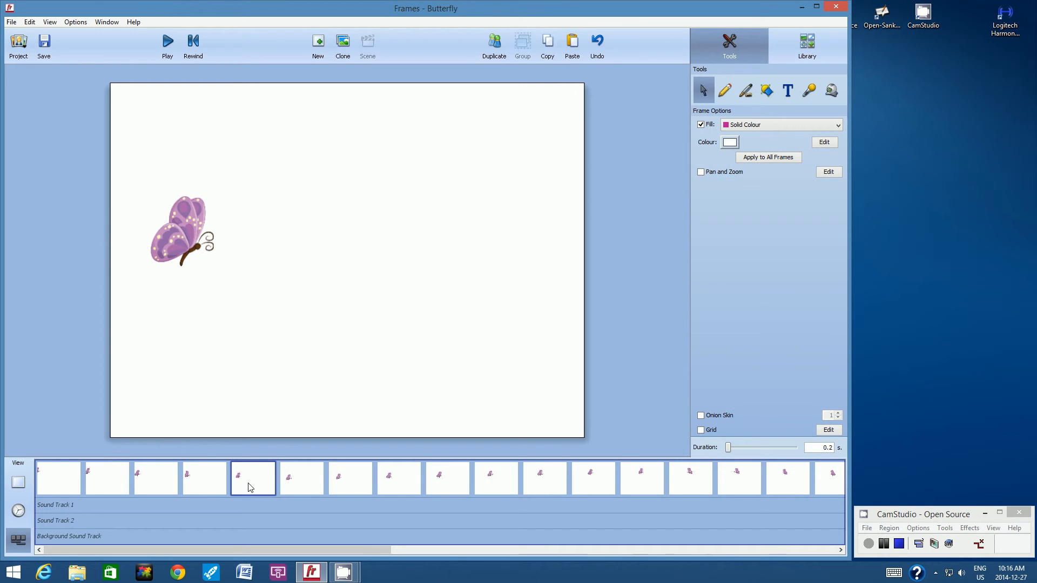
pyautogui.click(302, 483)
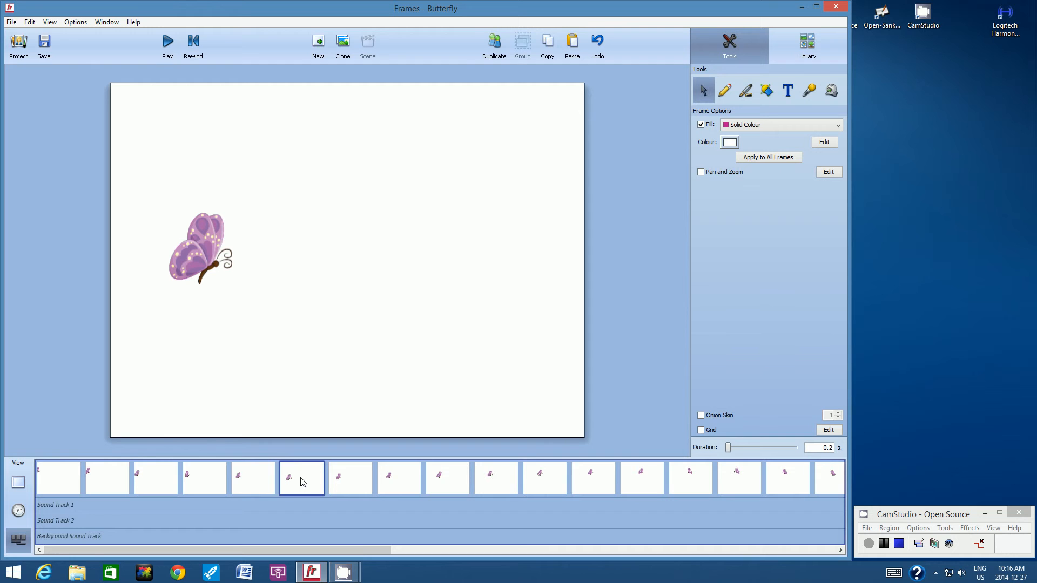
pyautogui.click(190, 248)
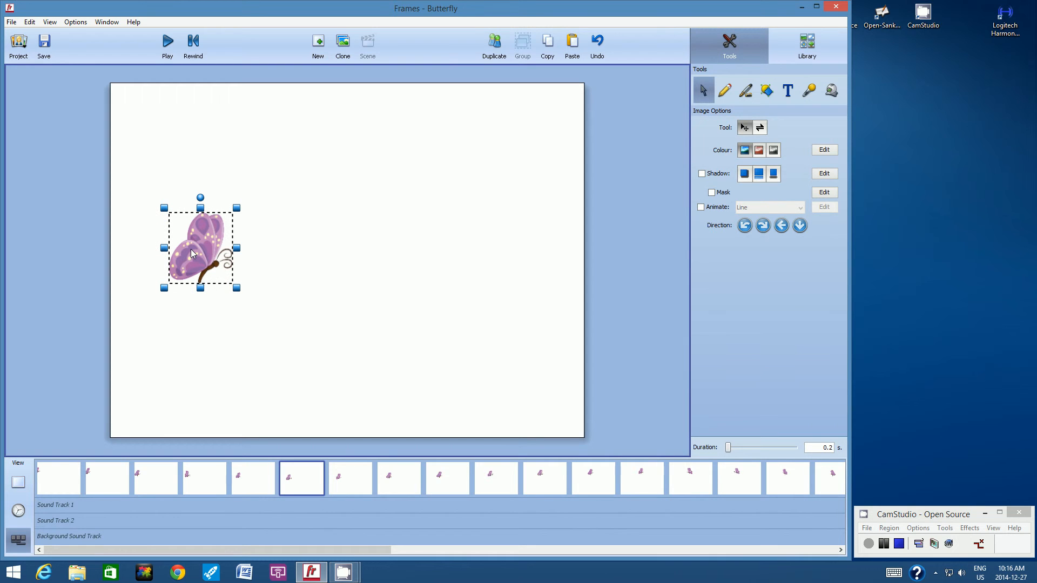
pyautogui.click(761, 127)
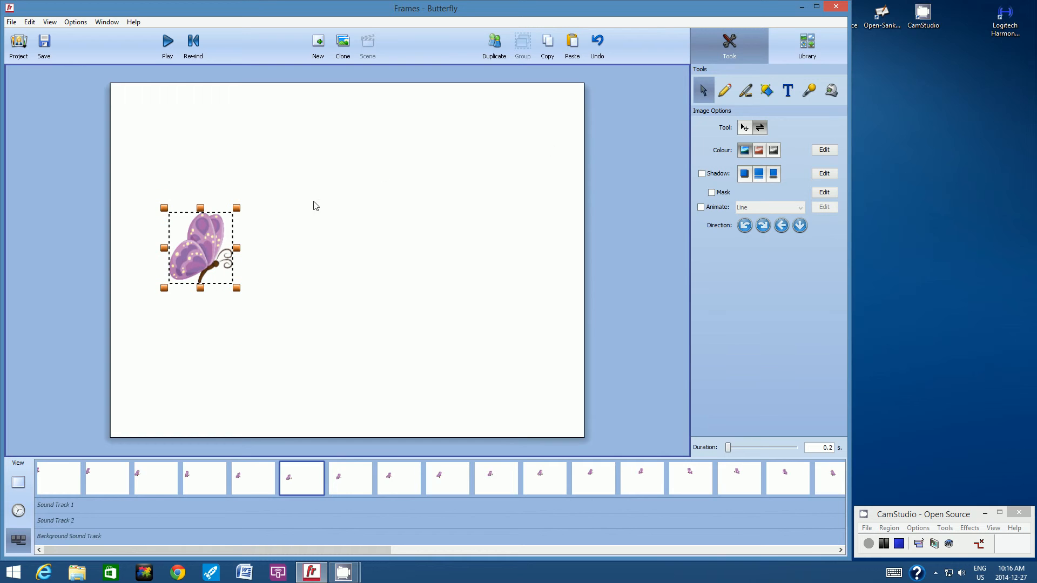
pyautogui.moveTo(236, 248); pyautogui.dragTo(227, 250)
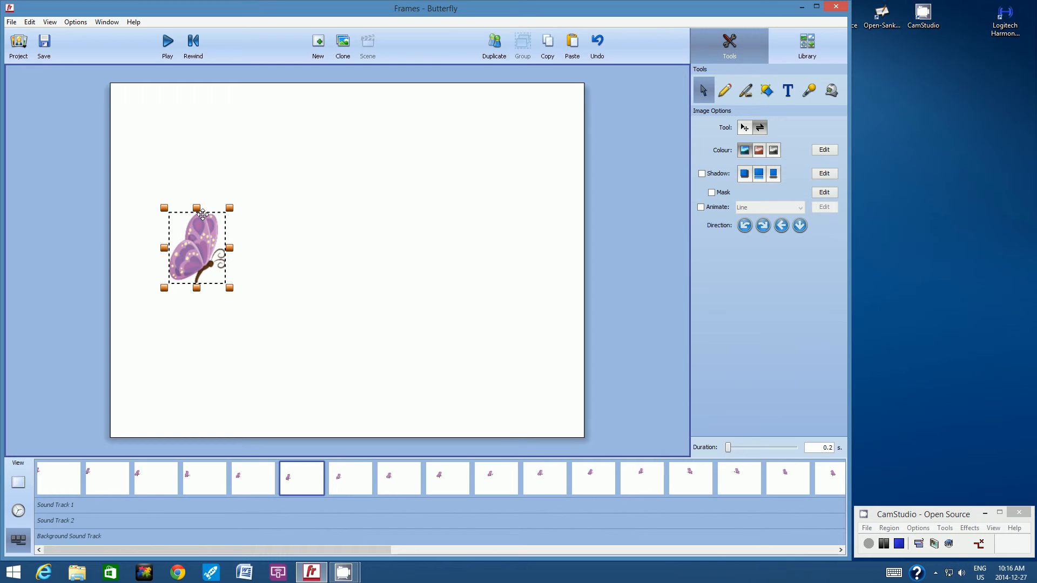
pyautogui.moveTo(198, 213); pyautogui.dragTo(210, 214)
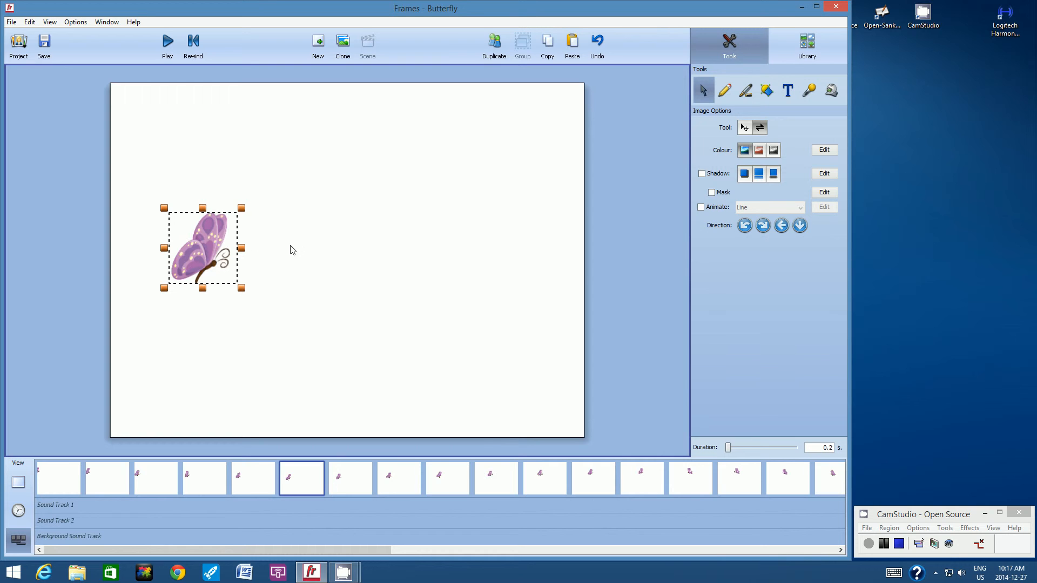
pyautogui.click(306, 248)
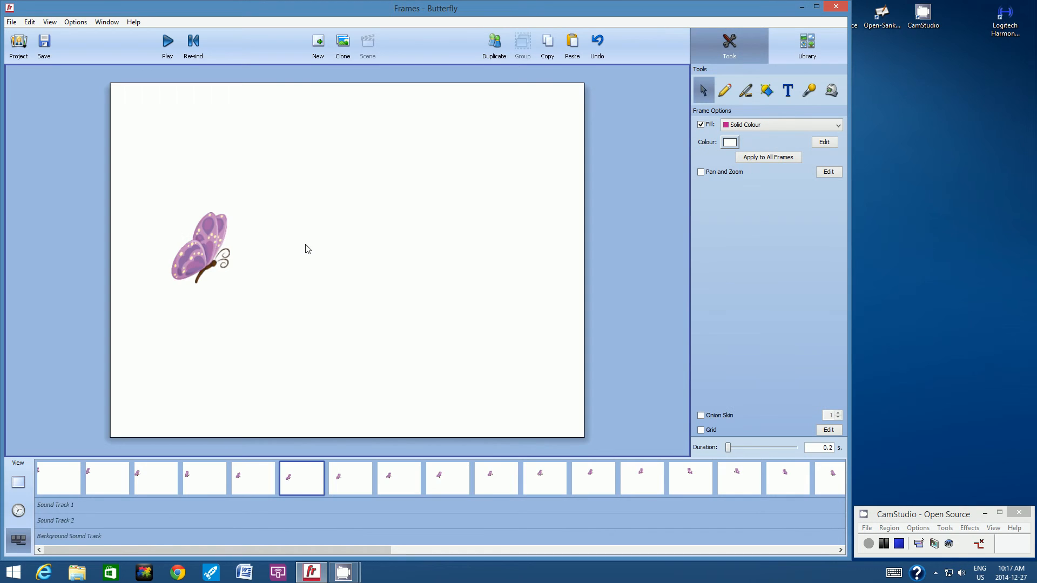
# Distort the butterfly in the eighth frame by narrowing it and slanting its wing tips to the left.
pyautogui.click(342, 486)
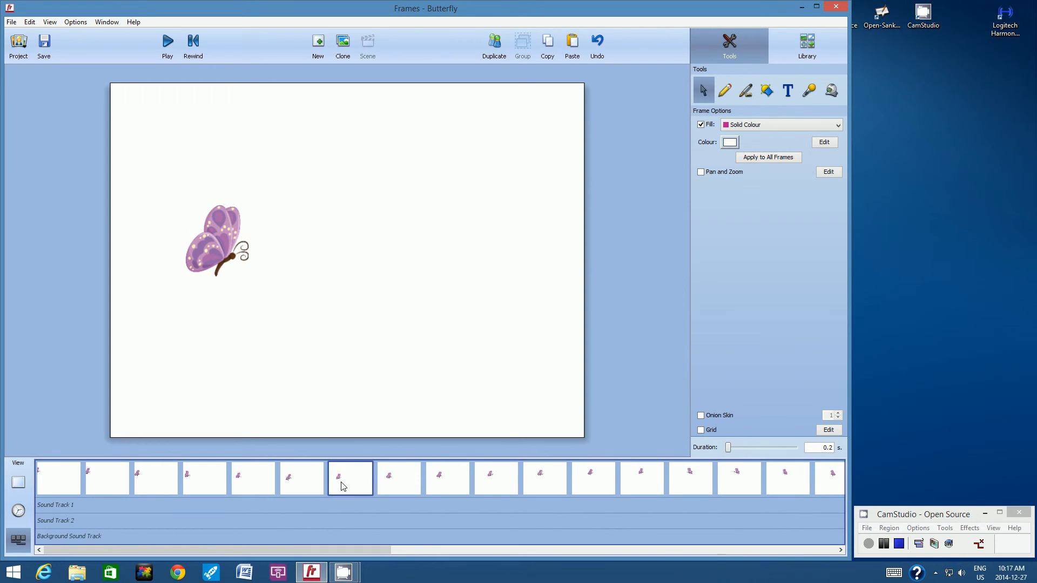
pyautogui.click(417, 480)
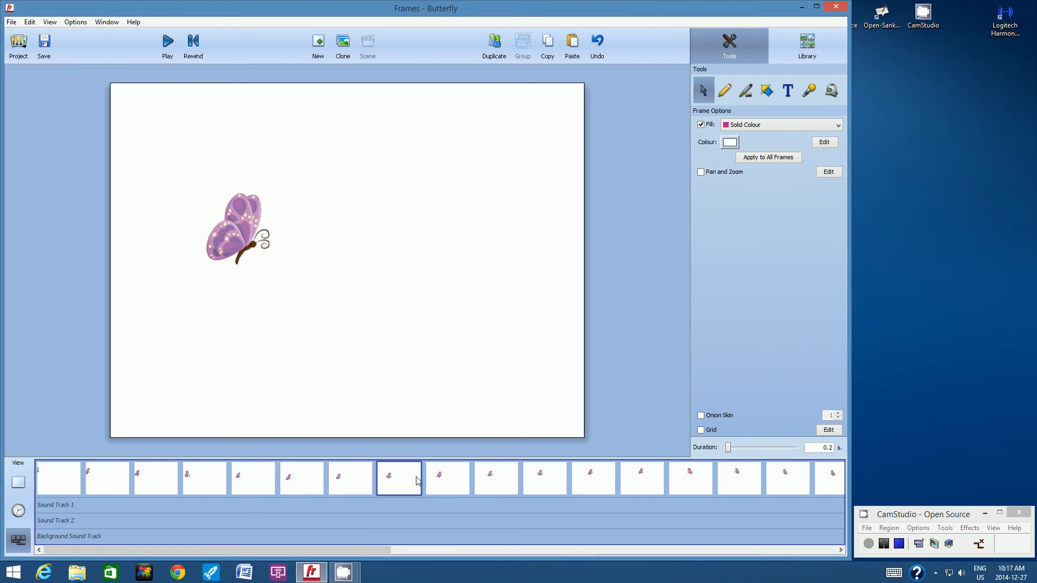
pyautogui.click(242, 239)
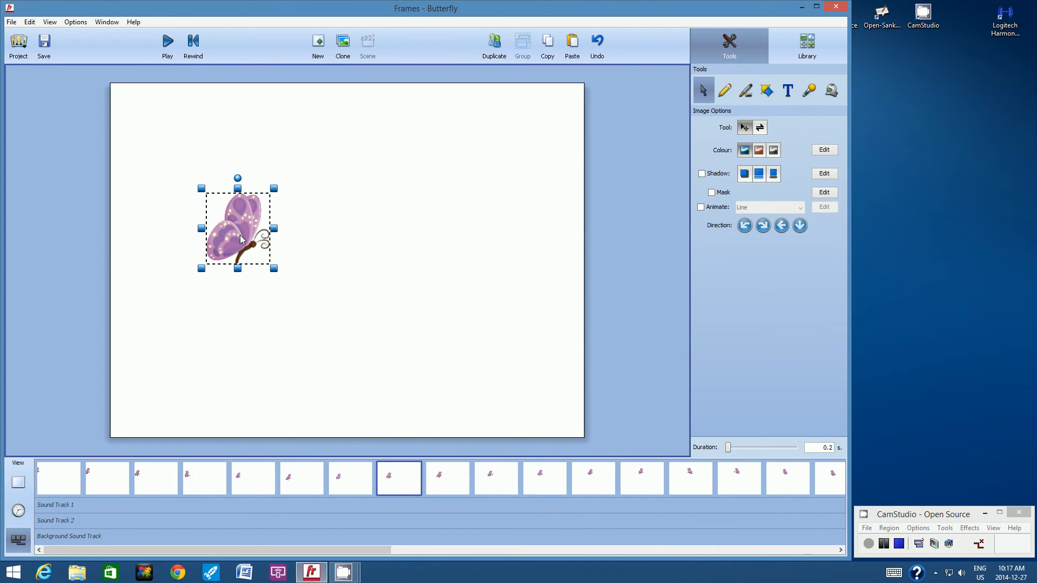
pyautogui.click(760, 128)
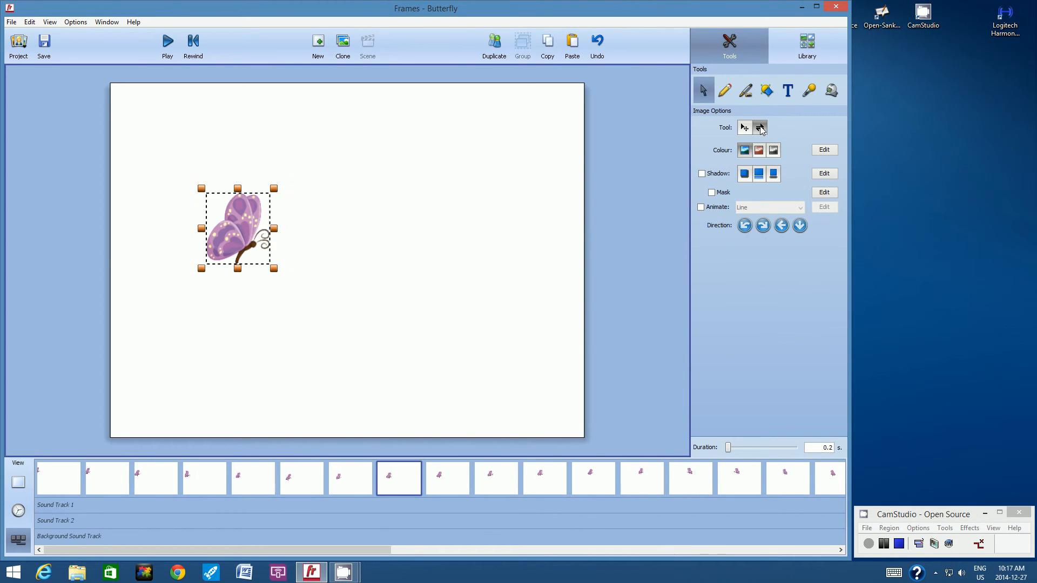
pyautogui.moveTo(273, 229); pyautogui.dragTo(261, 229)
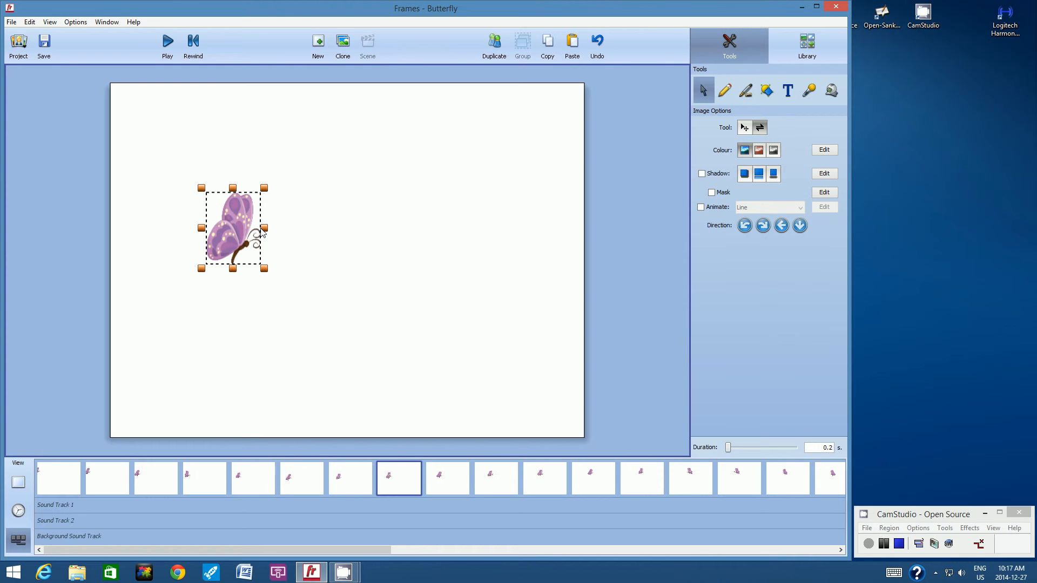
pyautogui.moveTo(235, 189); pyautogui.dragTo(214, 192)
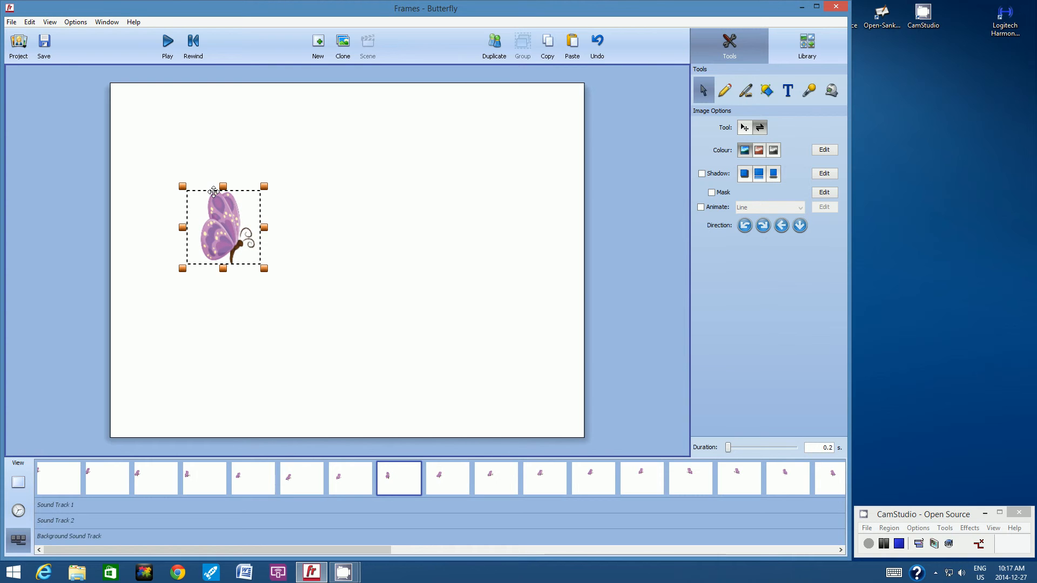
# Distort the butterfly in the tenth frame by narrowing it and slanting its wing tips to the right.
pyautogui.click(438, 473)
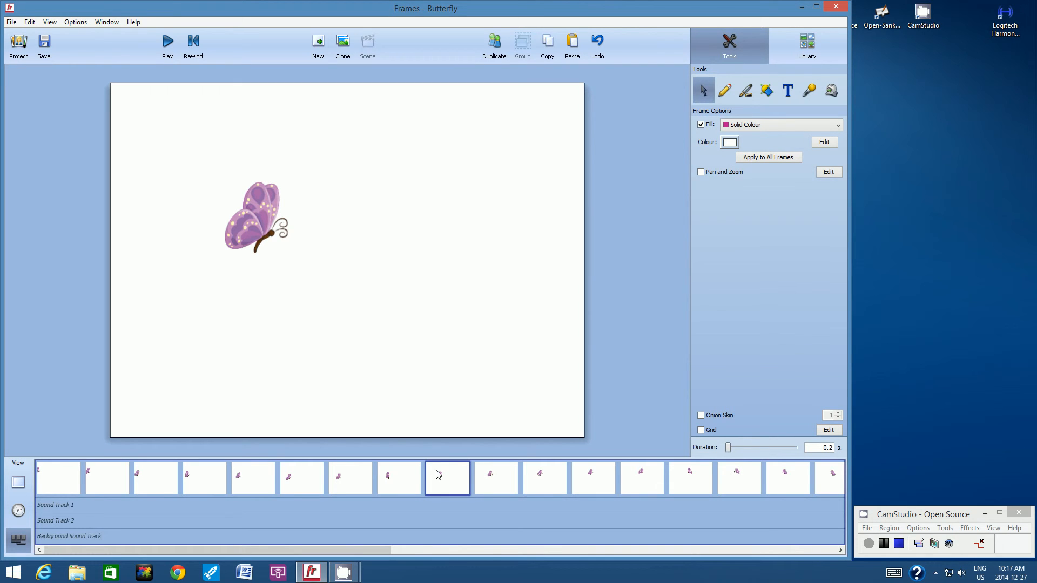
pyautogui.click(499, 476)
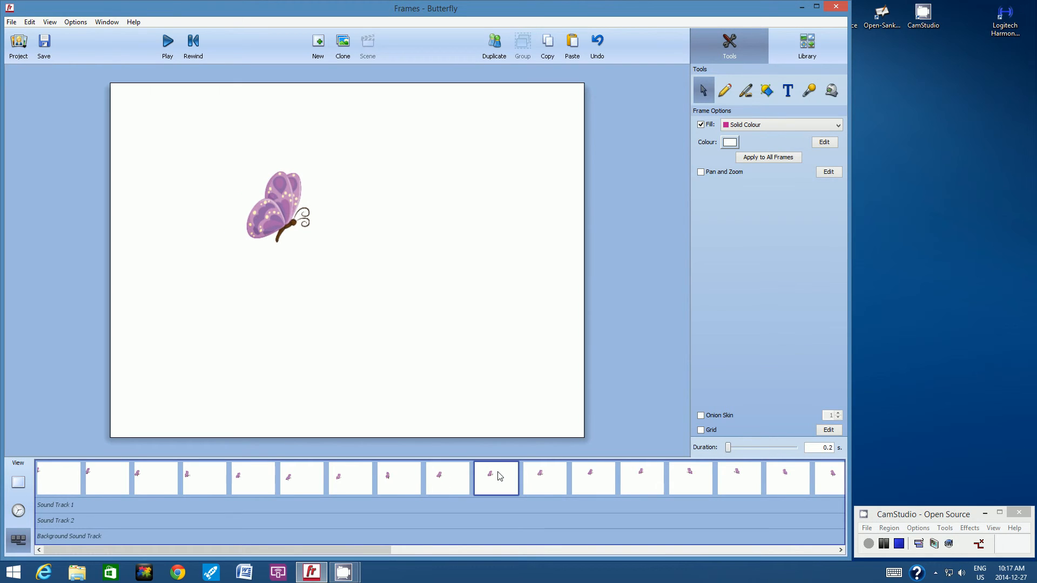
pyautogui.click(293, 218)
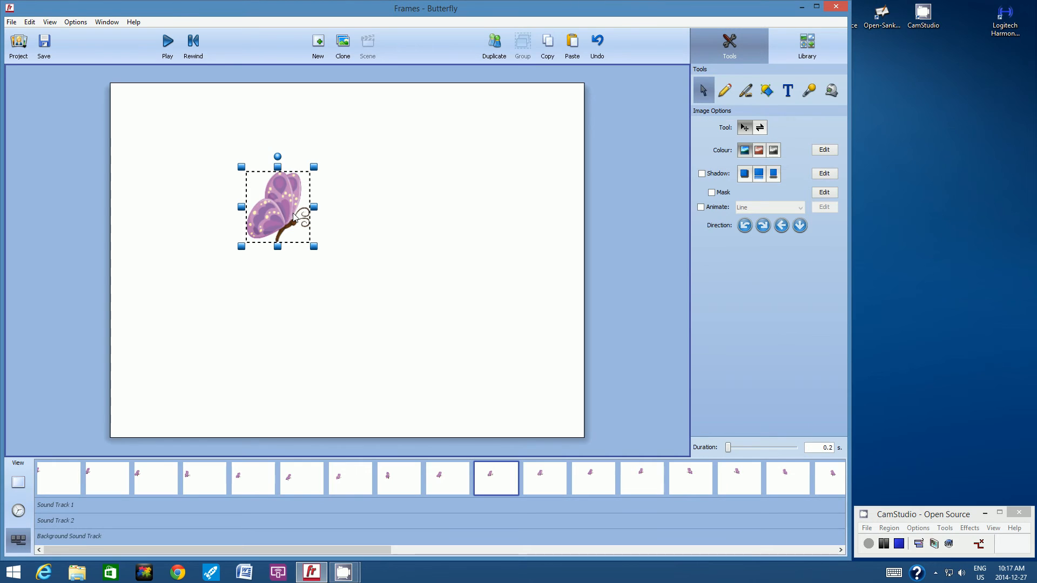
pyautogui.click(760, 128)
pyautogui.moveTo(314, 207); pyautogui.dragTo(307, 206)
pyautogui.moveTo(275, 169); pyautogui.dragTo(293, 170)
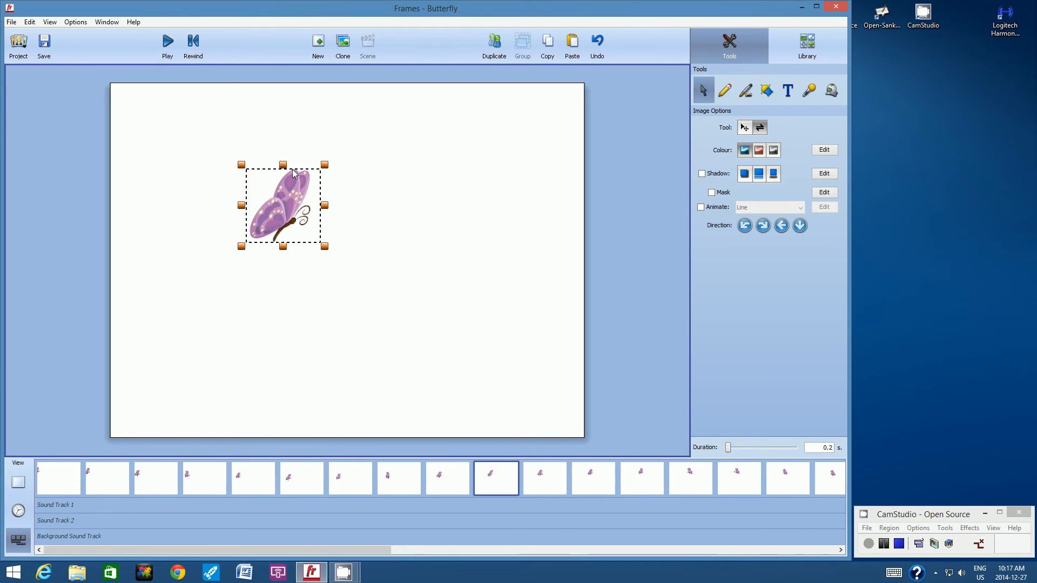
# Distort the butterfly in the twelfth frame by narrowing it slightly and slanting its wing tips to the left.
pyautogui.click(539, 489)
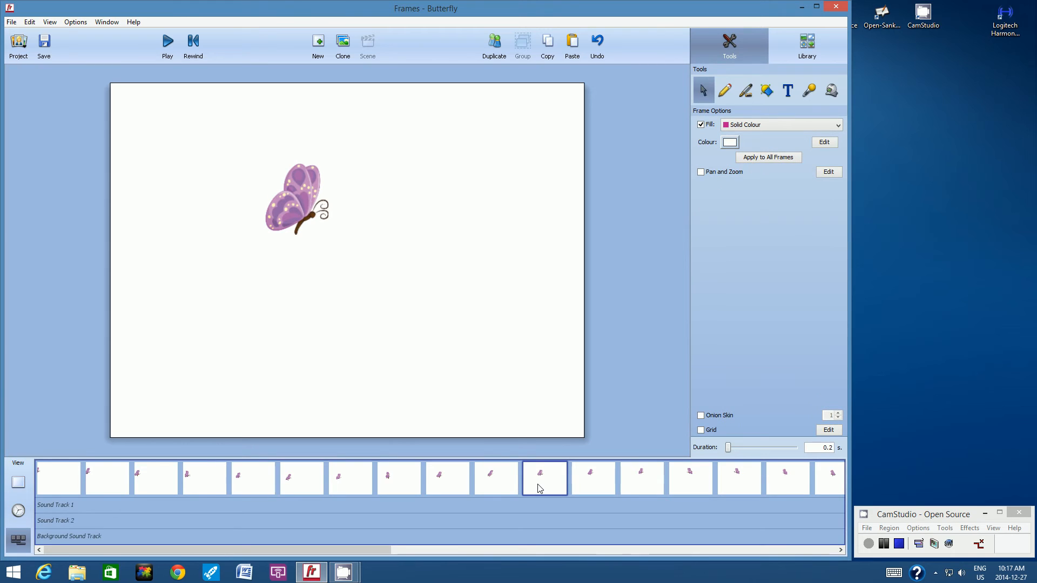
pyautogui.click(591, 482)
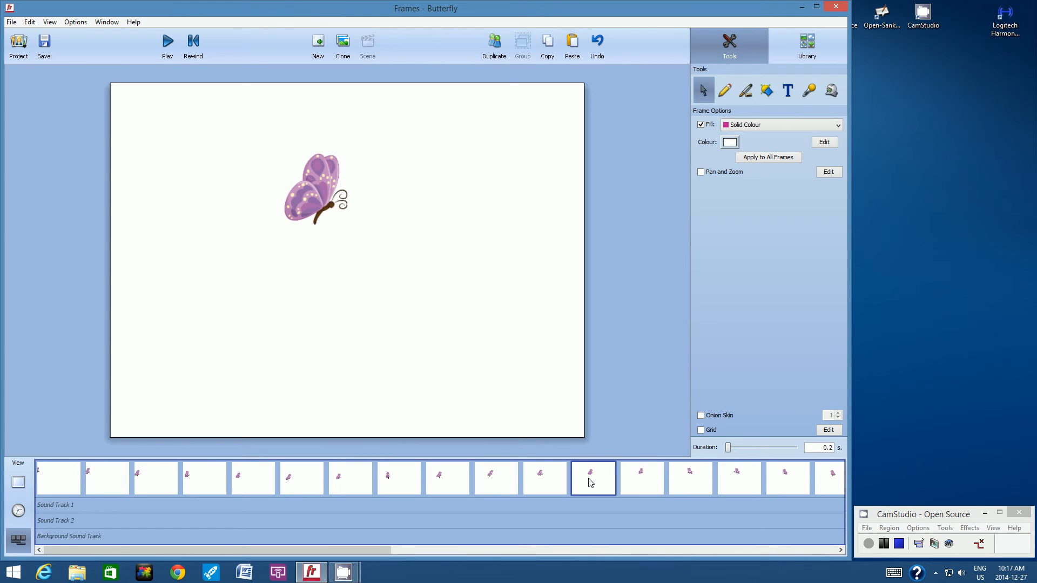
pyautogui.click(306, 198)
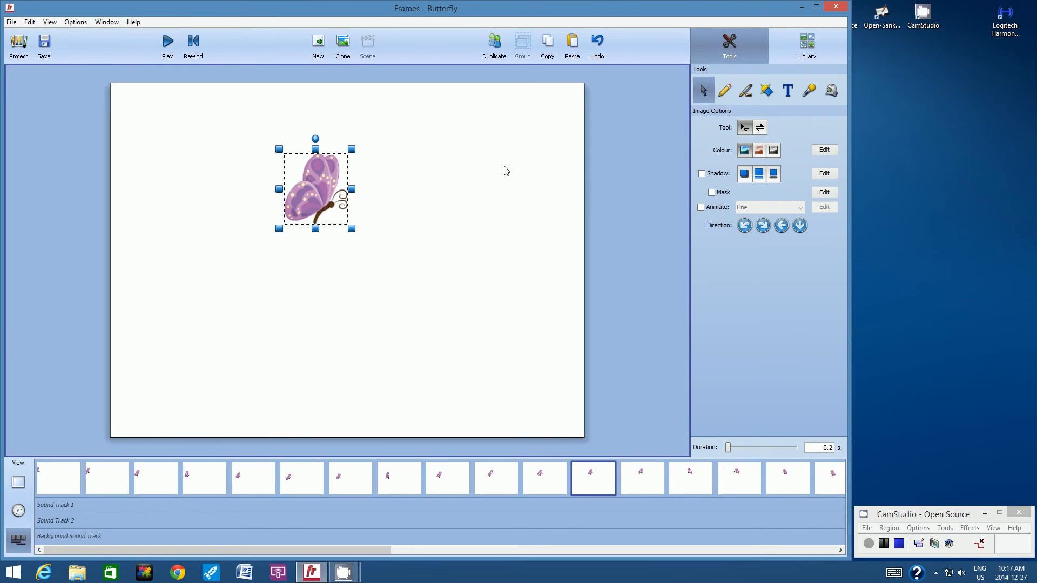
pyautogui.click(760, 127)
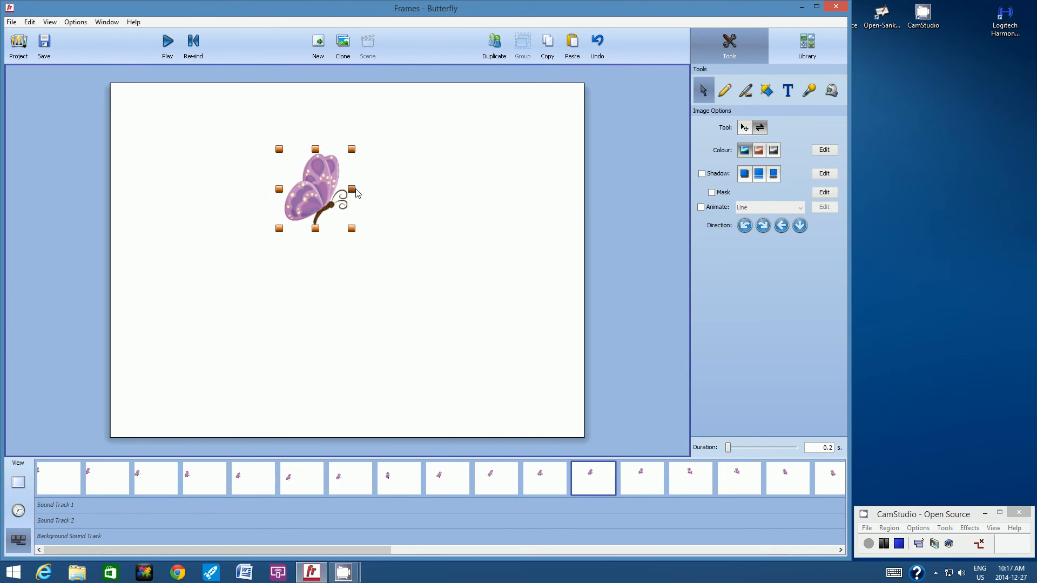
pyautogui.moveTo(354, 193); pyautogui.dragTo(347, 193)
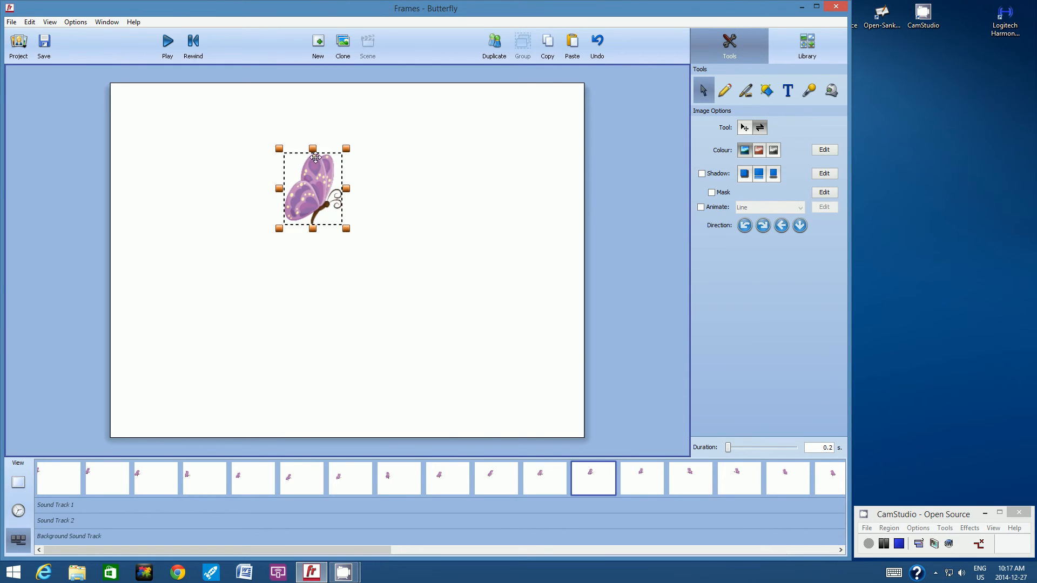
pyautogui.moveTo(312, 148); pyautogui.dragTo(299, 153)
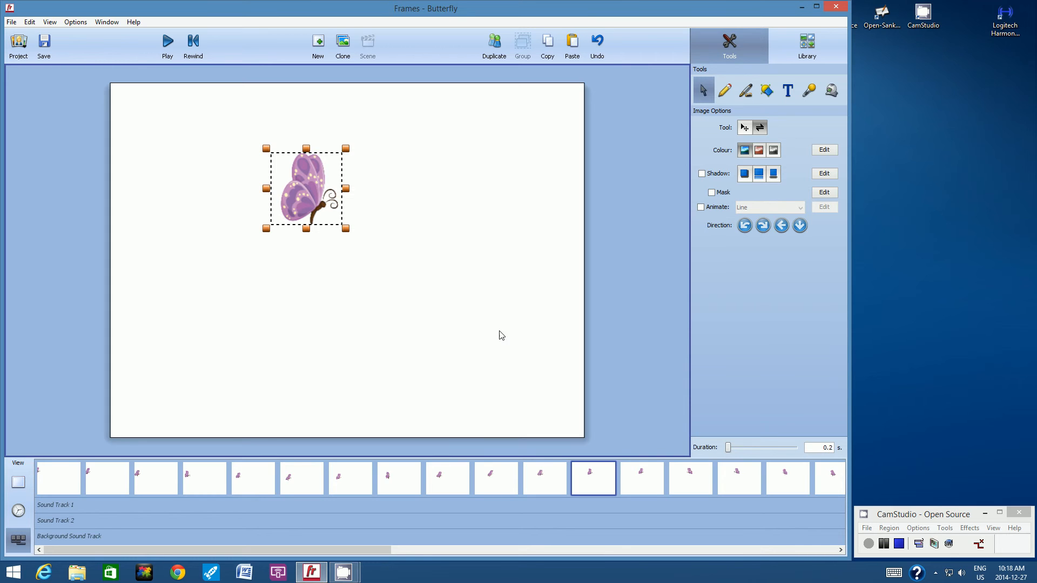
# Distort the left-facing butterfly in the fifteenth frame by narrowing it and slanting its wing tips to the left.
pyautogui.click(662, 485)
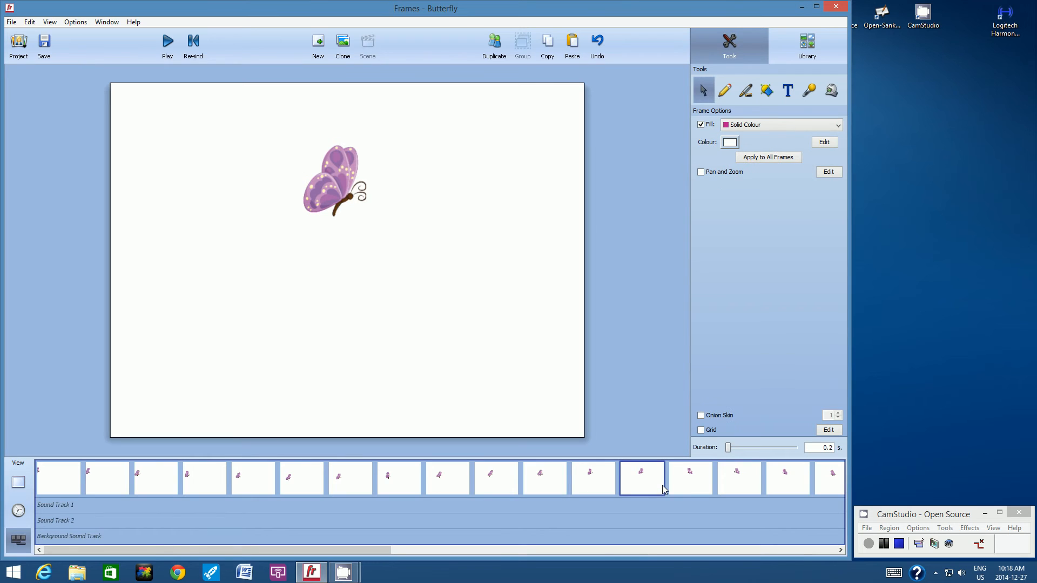
pyautogui.click(696, 484)
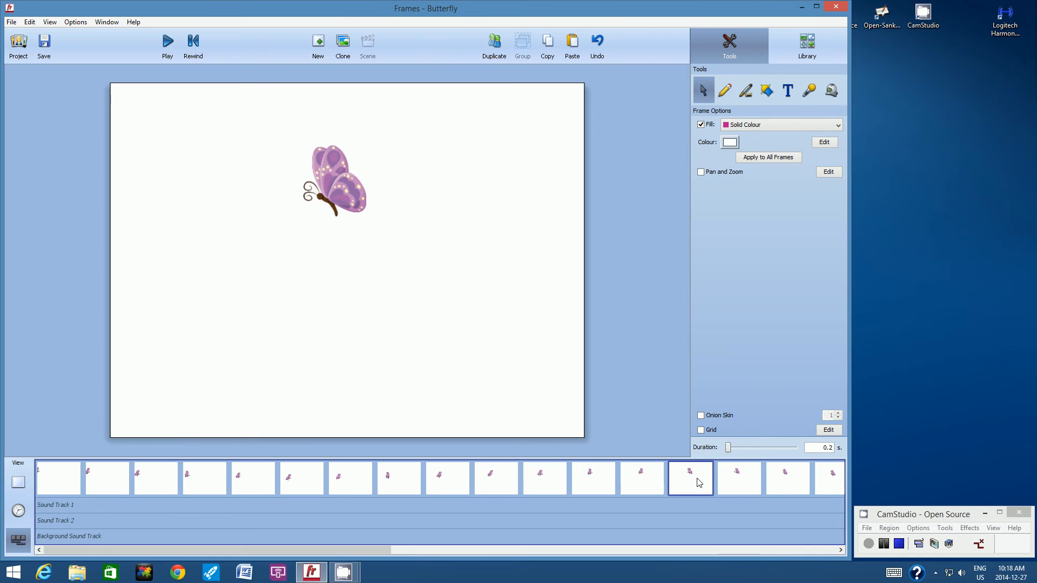
pyautogui.click(738, 483)
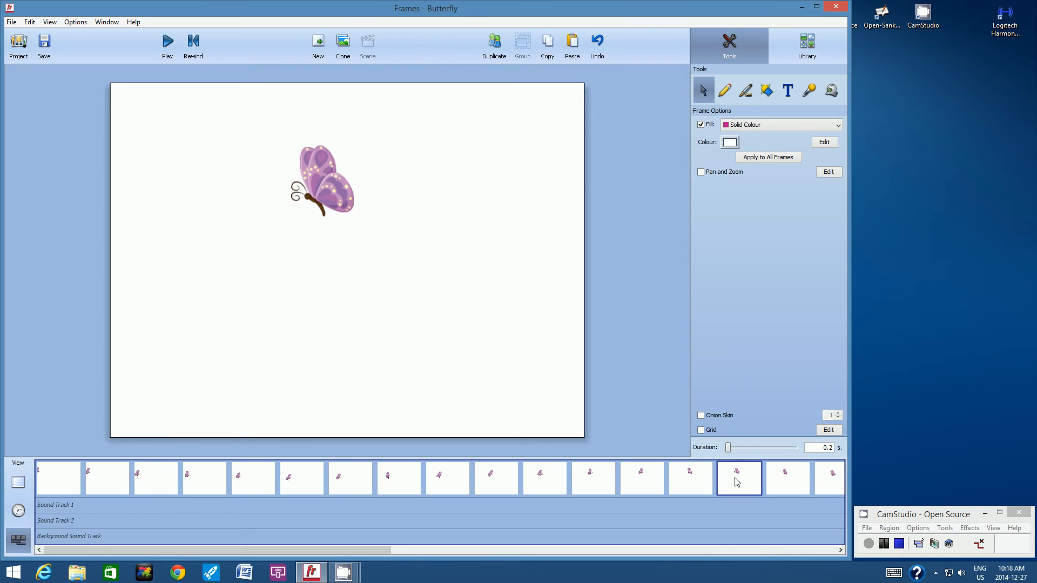
pyautogui.click(322, 181)
pyautogui.click(760, 128)
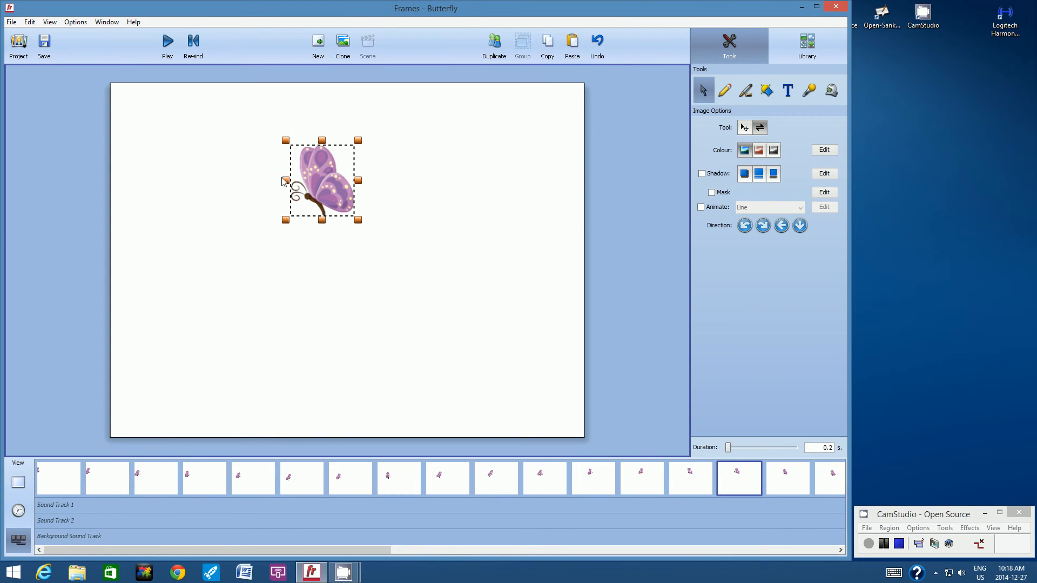
pyautogui.moveTo(287, 184); pyautogui.dragTo(307, 185)
pyautogui.moveTo(329, 140); pyautogui.dragTo(309, 141)
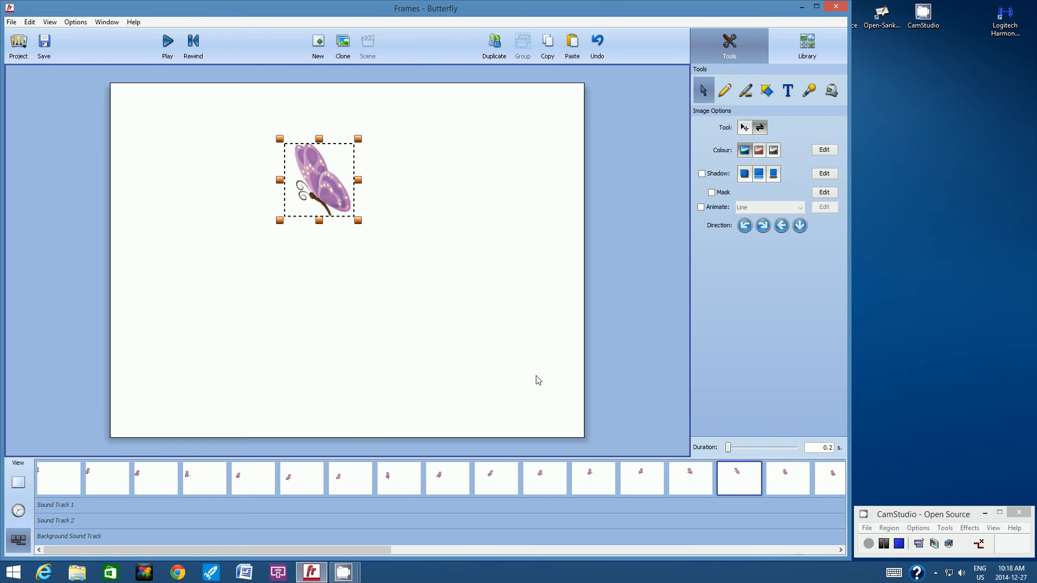
# Distort the left-facing butterfly in the seventeenth frame by narrowing it and slanting its wing tips to the right.
pyautogui.click(792, 480)
pyautogui.moveTo(346, 549); pyautogui.dragTo(539, 558)
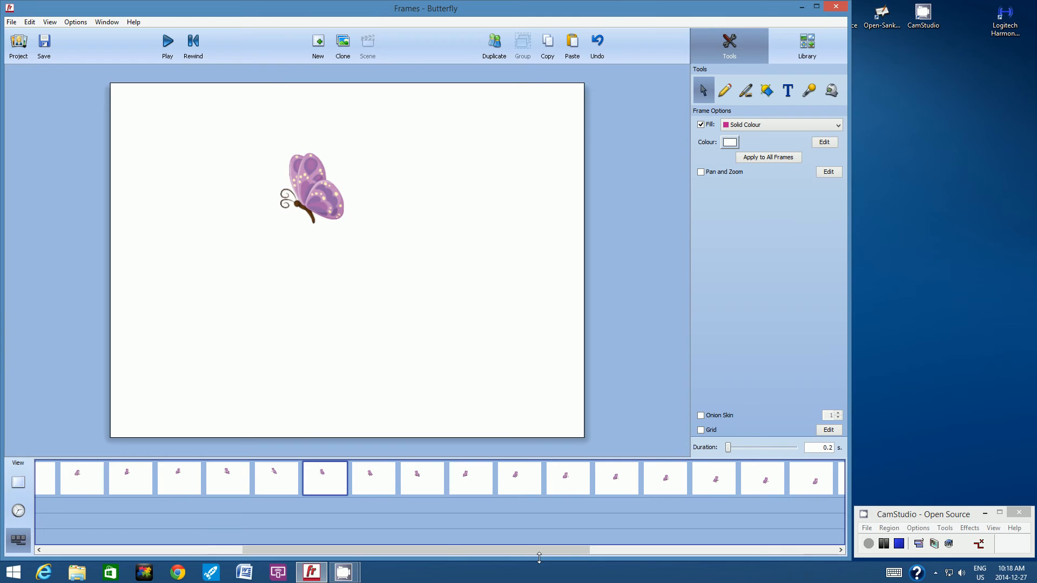
pyautogui.click(276, 475)
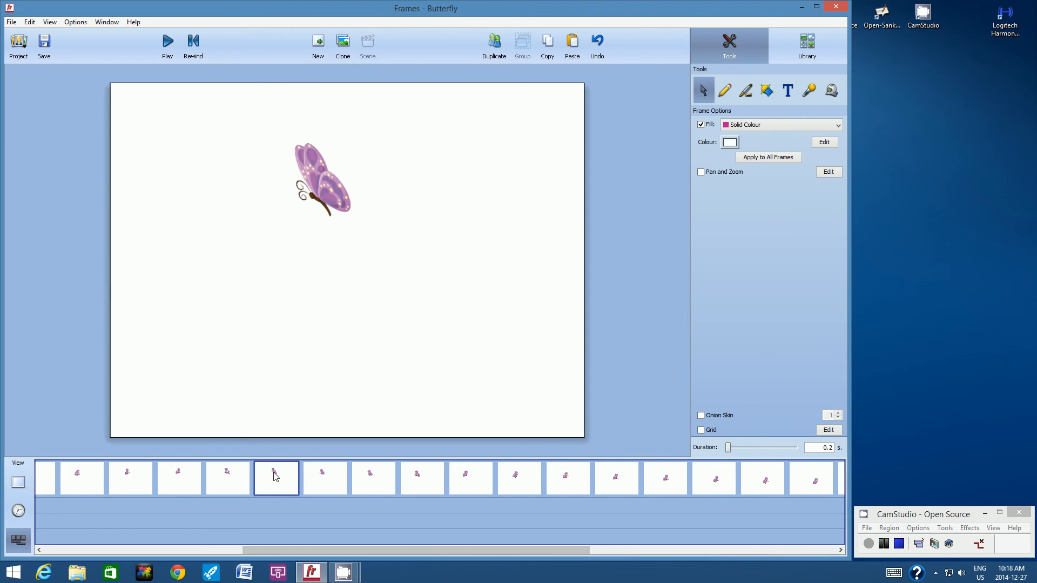
pyautogui.click(312, 479)
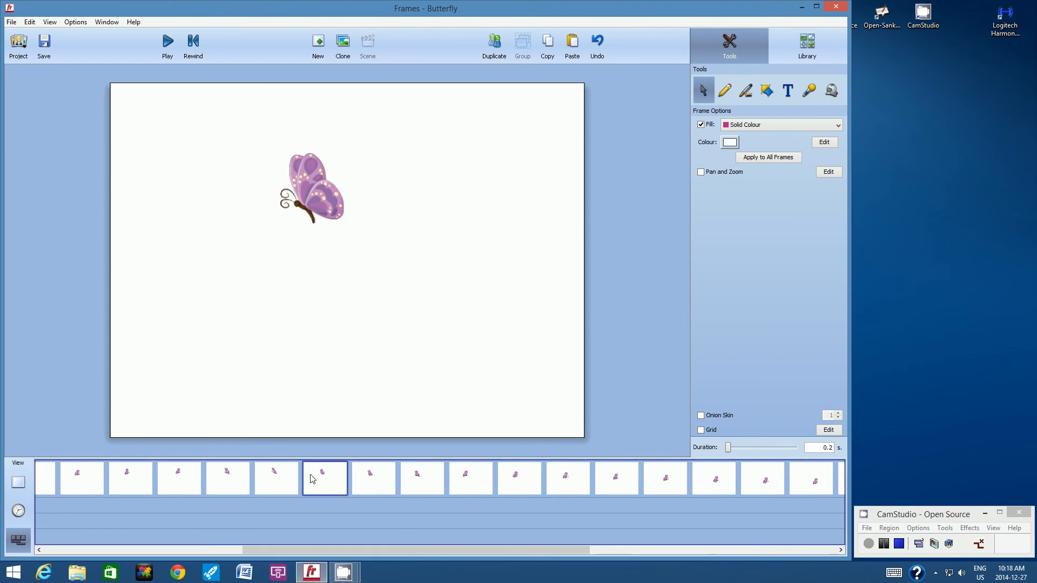
pyautogui.click(374, 478)
pyautogui.click(305, 211)
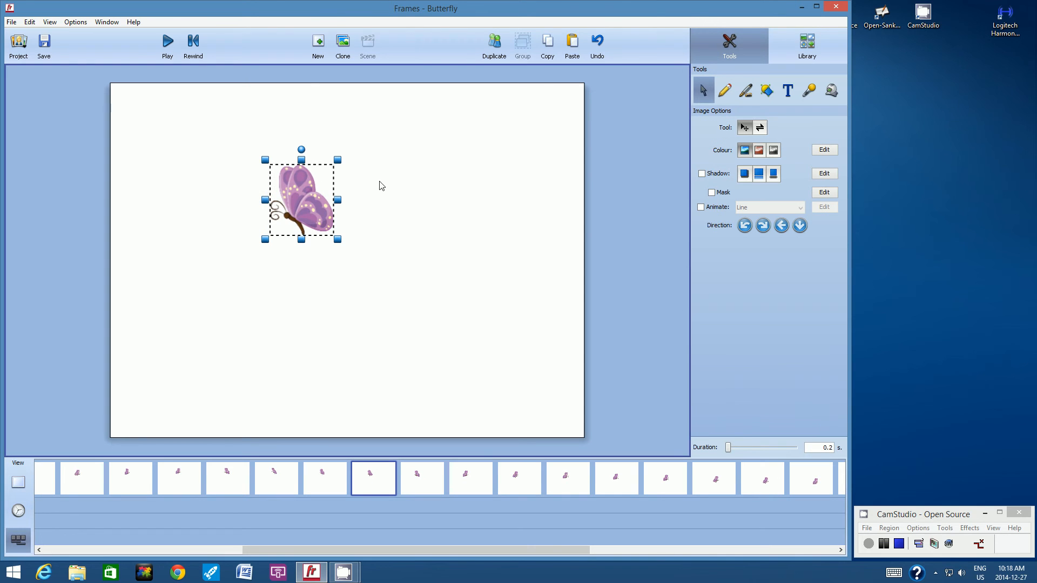
pyautogui.click(760, 128)
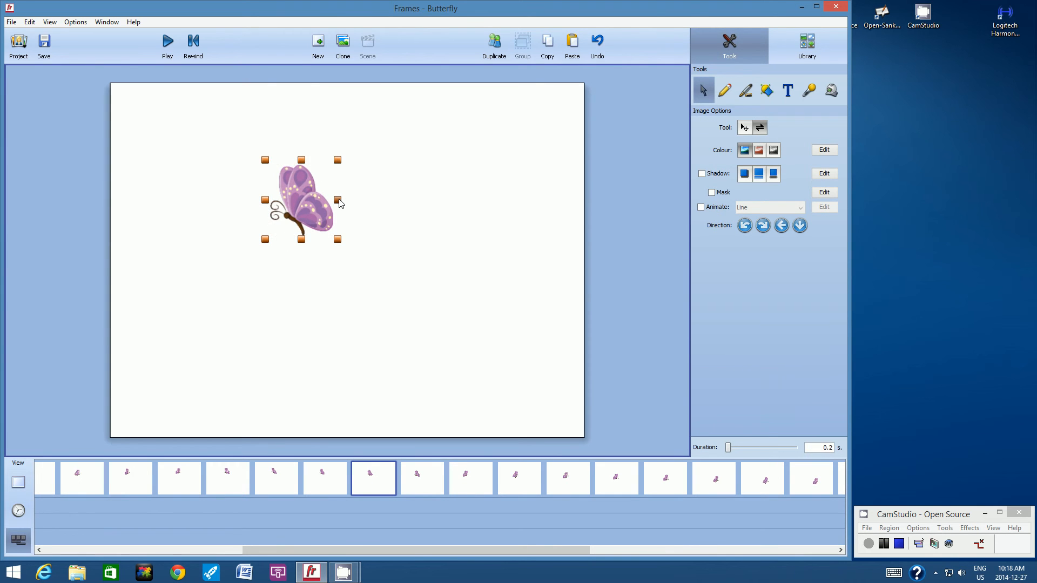
pyautogui.moveTo(336, 200); pyautogui.dragTo(326, 202)
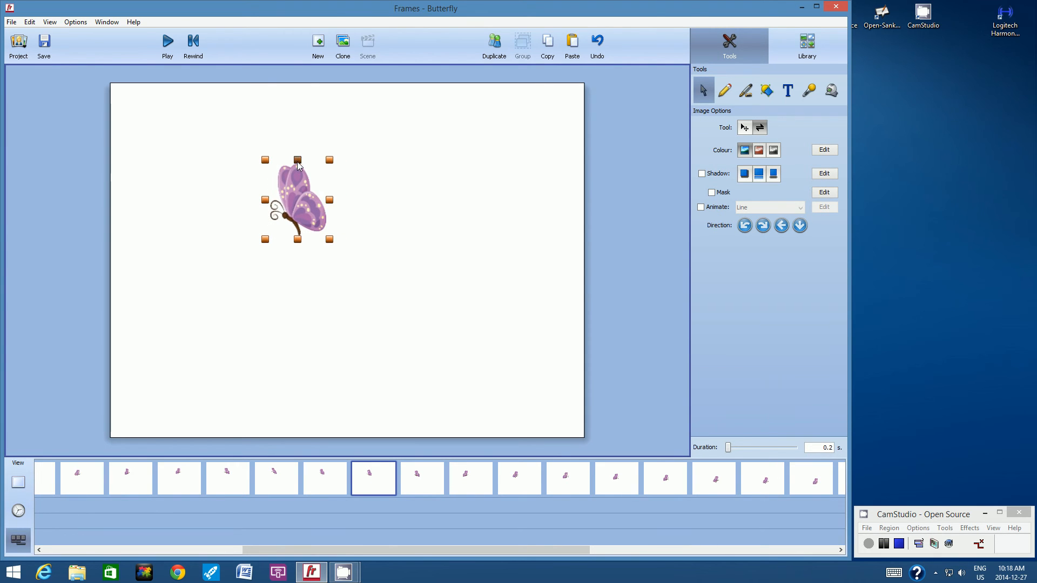
pyautogui.moveTo(298, 161); pyautogui.dragTo(314, 170)
# Distort the butterfly in the twentieth frame by narrowing it slightly and slanting its wing tips to the right.
pyautogui.click(422, 477)
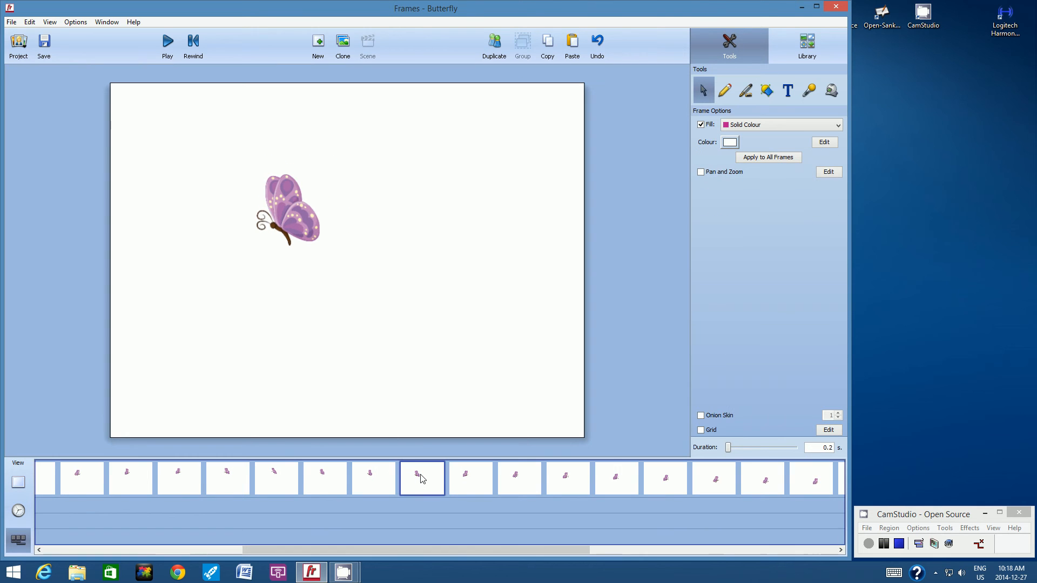
pyautogui.click(483, 479)
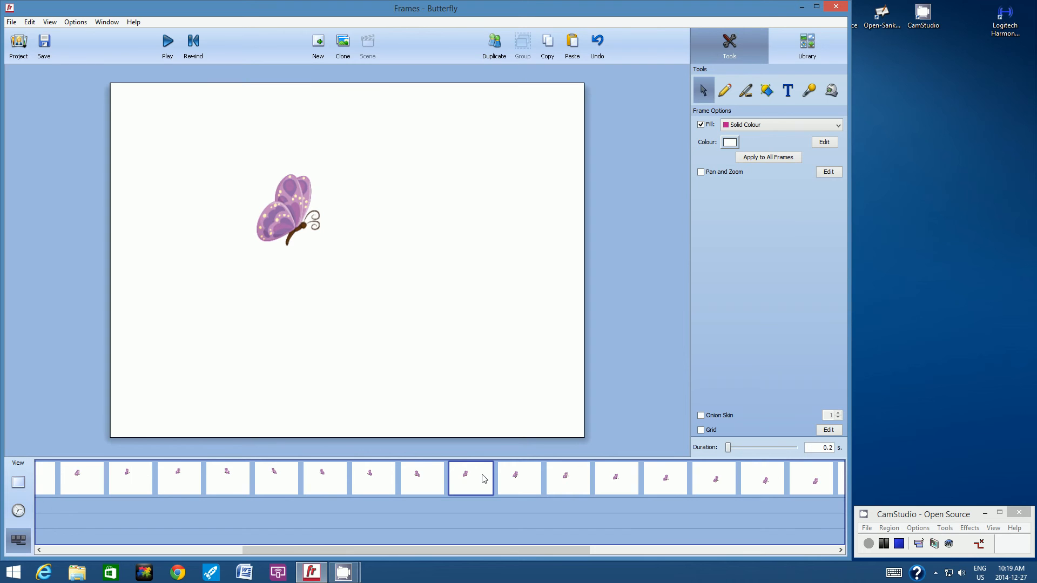
pyautogui.click(523, 475)
pyautogui.click(320, 247)
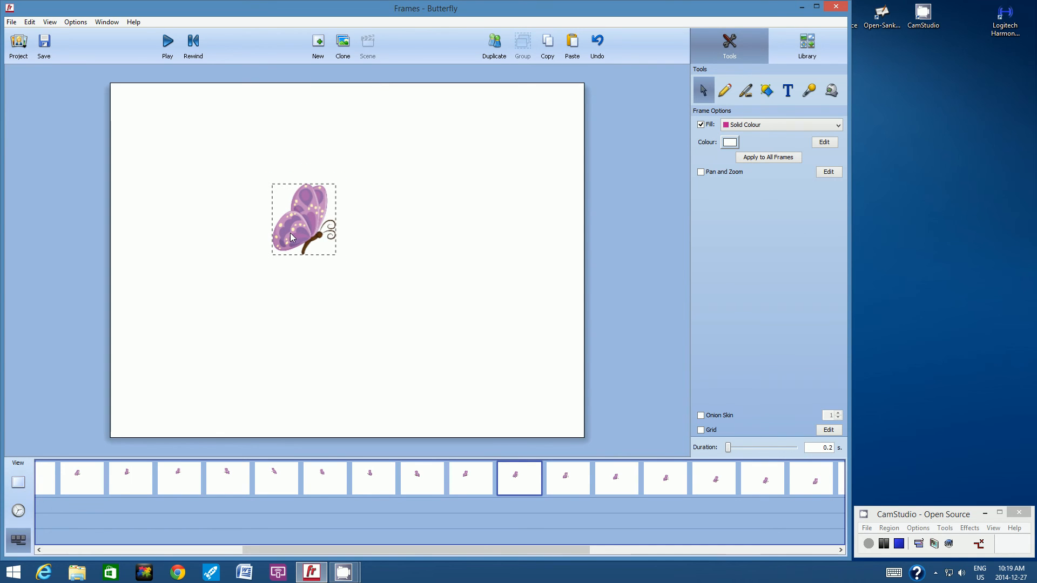
pyautogui.click(760, 127)
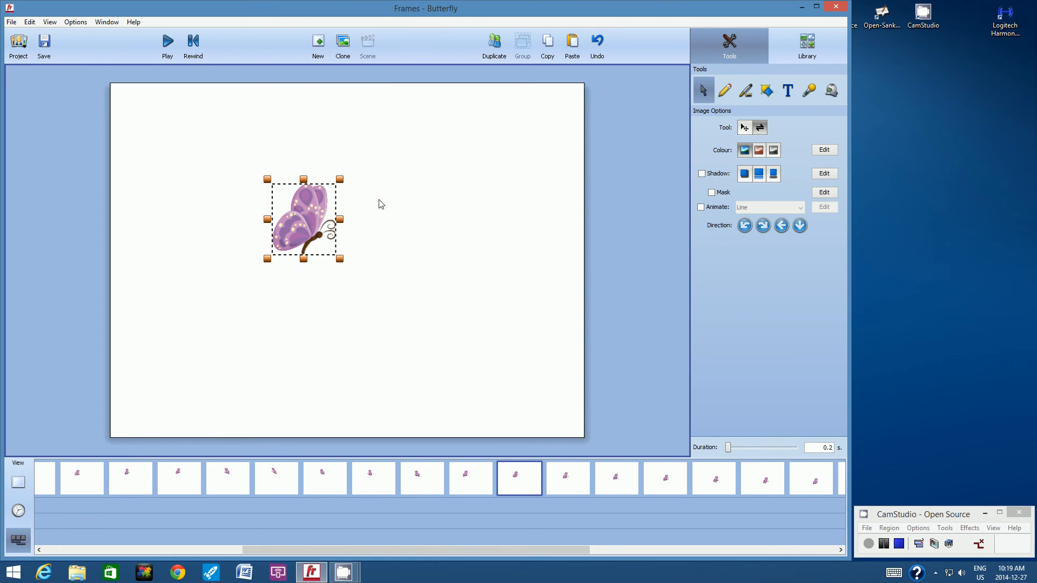
pyautogui.moveTo(341, 221); pyautogui.dragTo(330, 221)
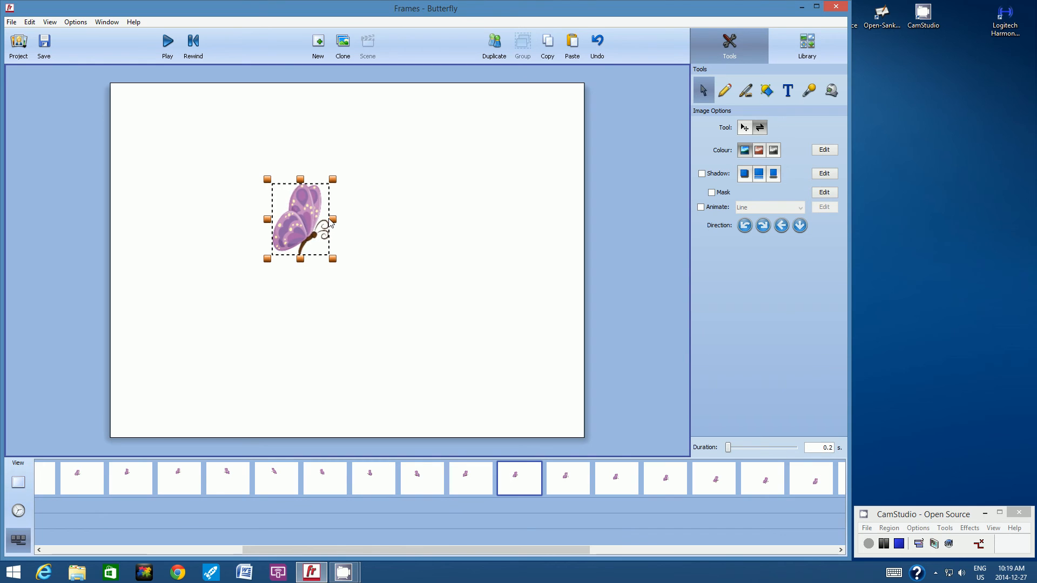
pyautogui.moveTo(308, 181); pyautogui.dragTo(314, 185)
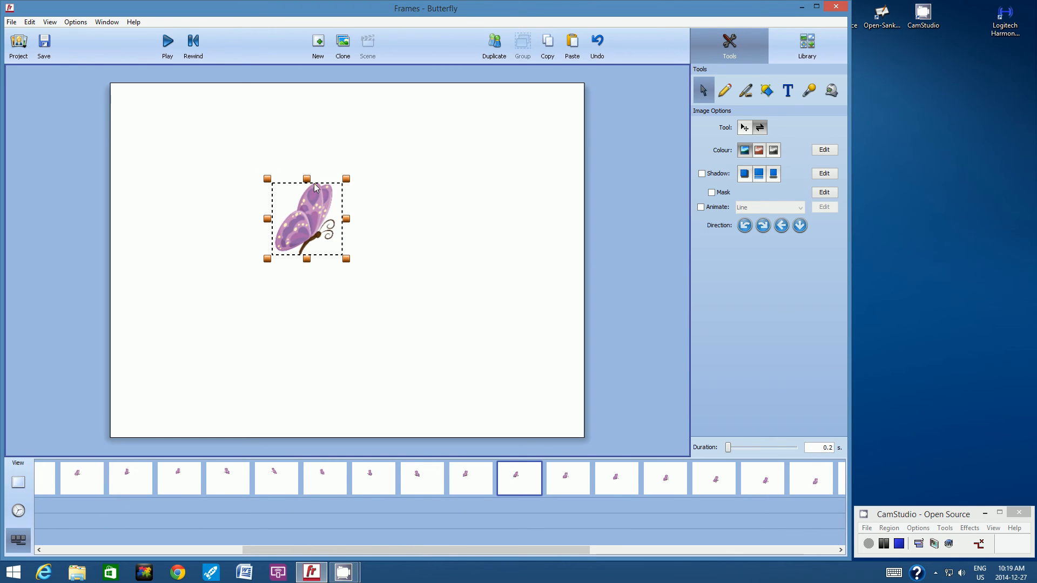
# Distort the butterfly in the twenty-second frame by narrowing it and slanting its wing tips to the left.
pyautogui.click(565, 476)
pyautogui.click(622, 479)
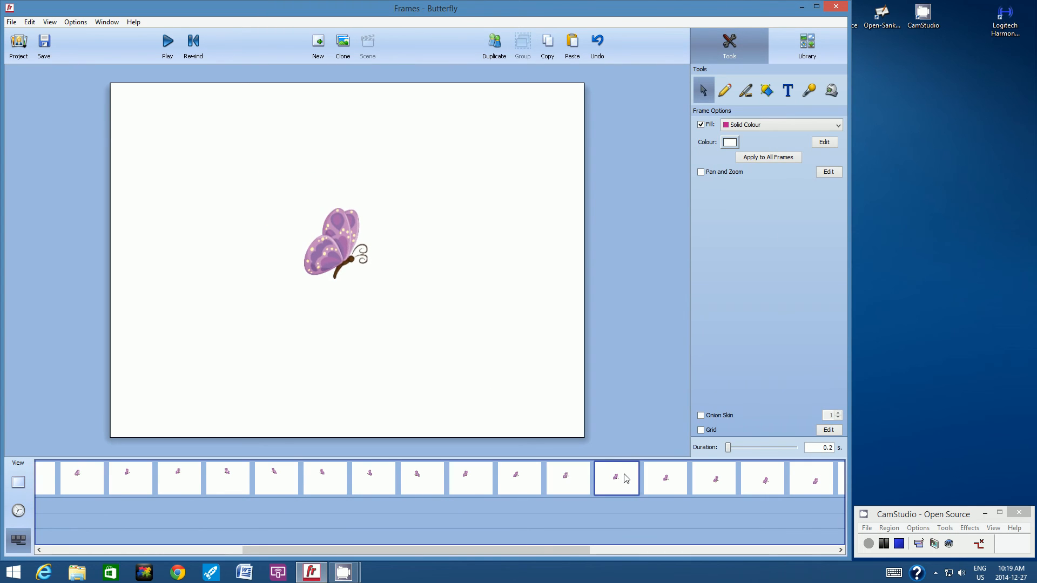
pyautogui.click(333, 256)
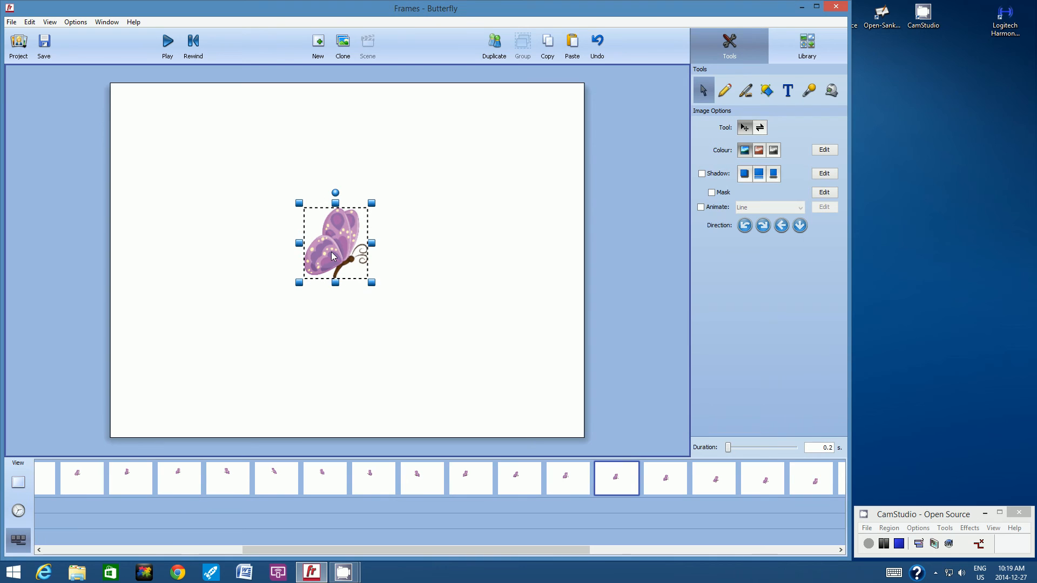
pyautogui.click(760, 128)
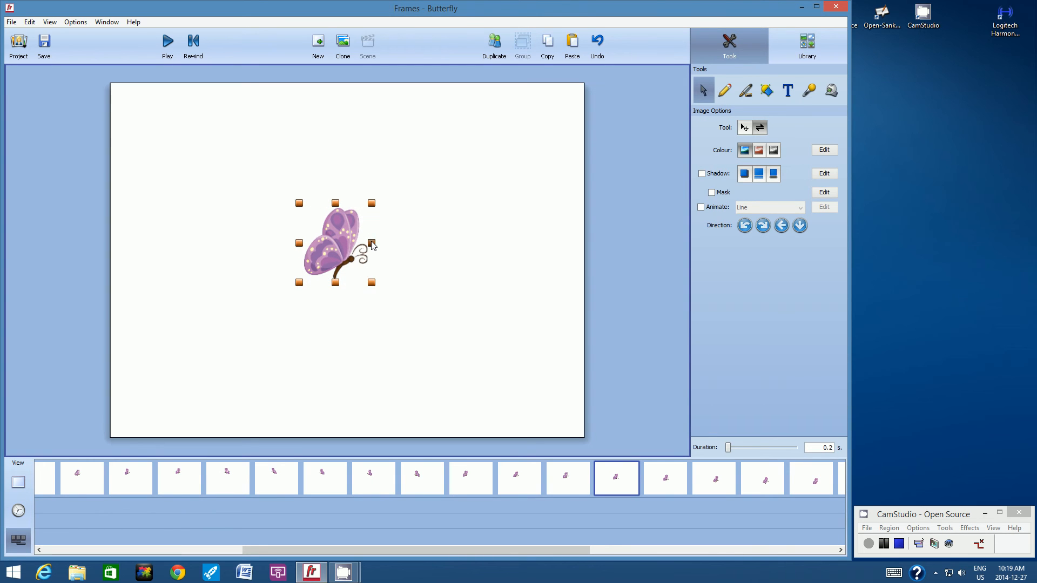
pyautogui.moveTo(371, 243); pyautogui.dragTo(324, 203)
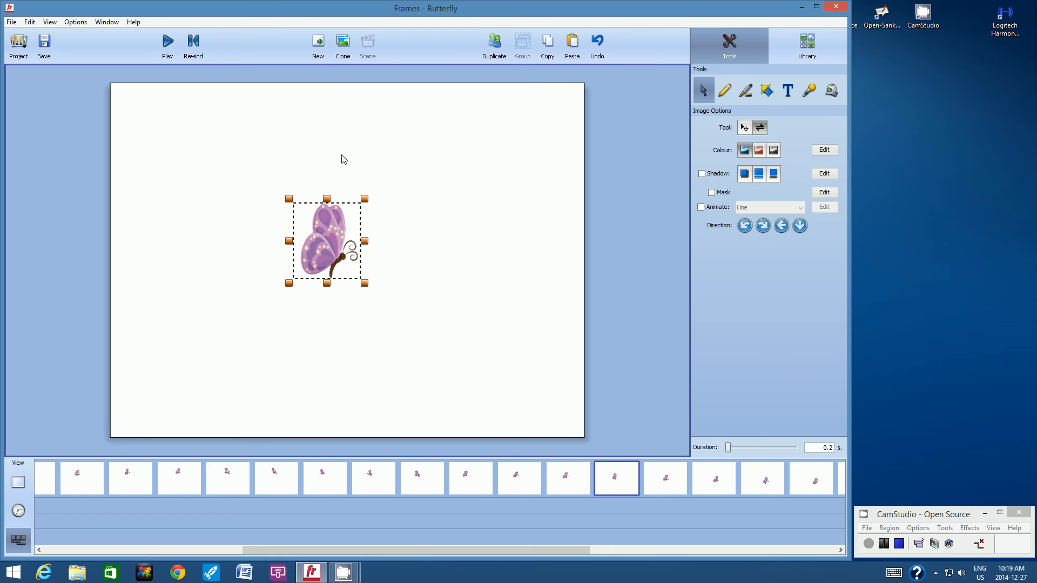
# Distort the butterfly in the twenty-fourth frame by narrowing it and slanting its wing tips to the right.
pyautogui.click(658, 475)
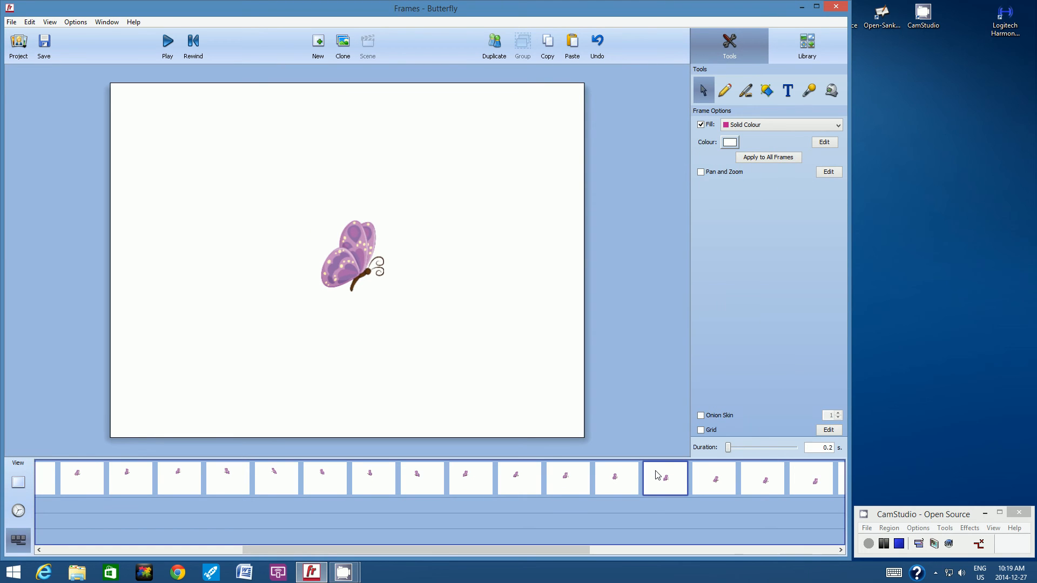
pyautogui.click(719, 481)
pyautogui.click(387, 293)
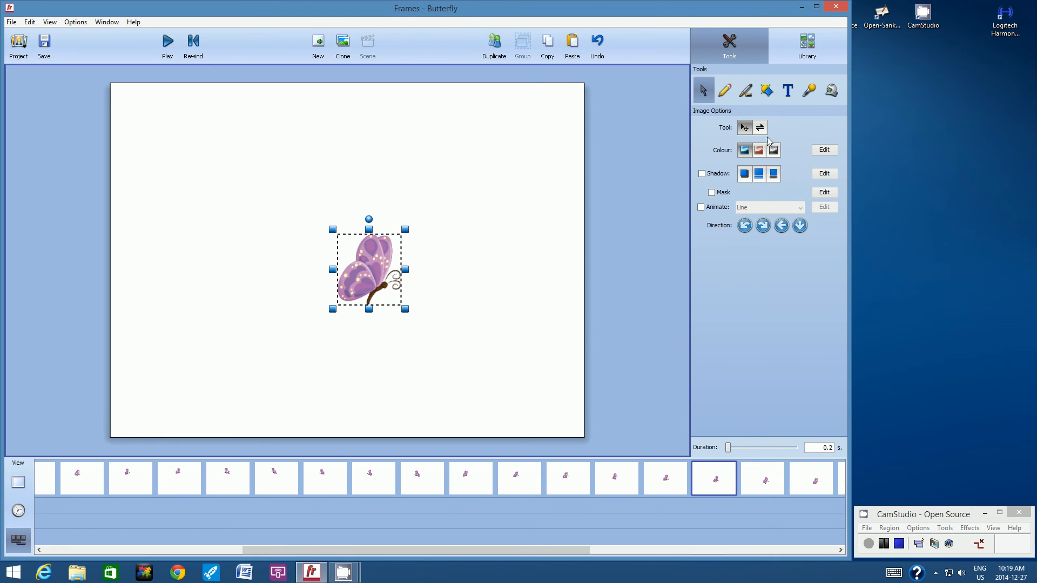
pyautogui.moveTo(404, 270); pyautogui.dragTo(382, 236)
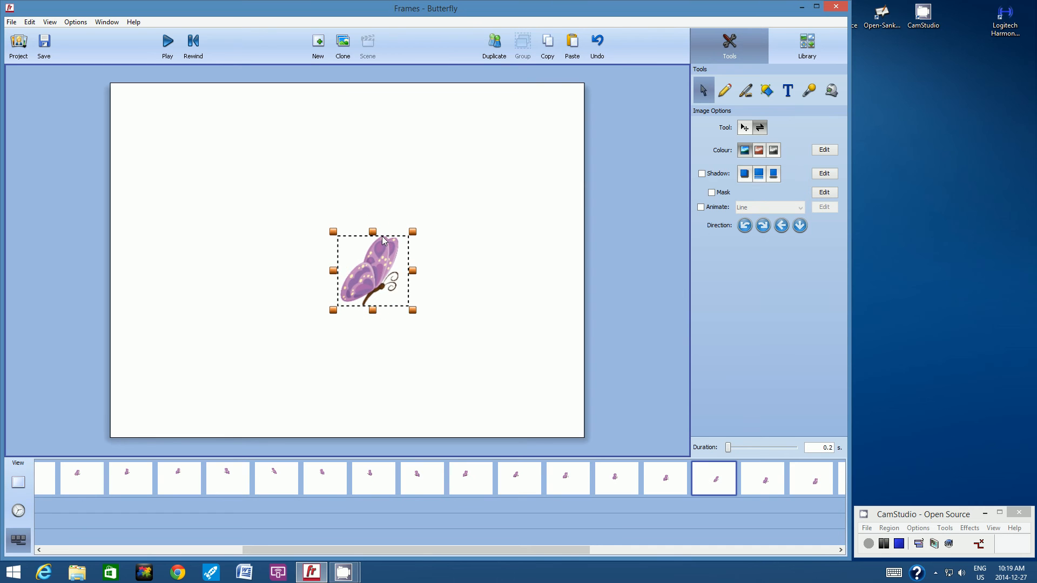
# Distort the butterfly in the twenty-sixth frame by narrowing it and slanting its wing tips to the left.
pyautogui.click(757, 481)
pyautogui.click(803, 481)
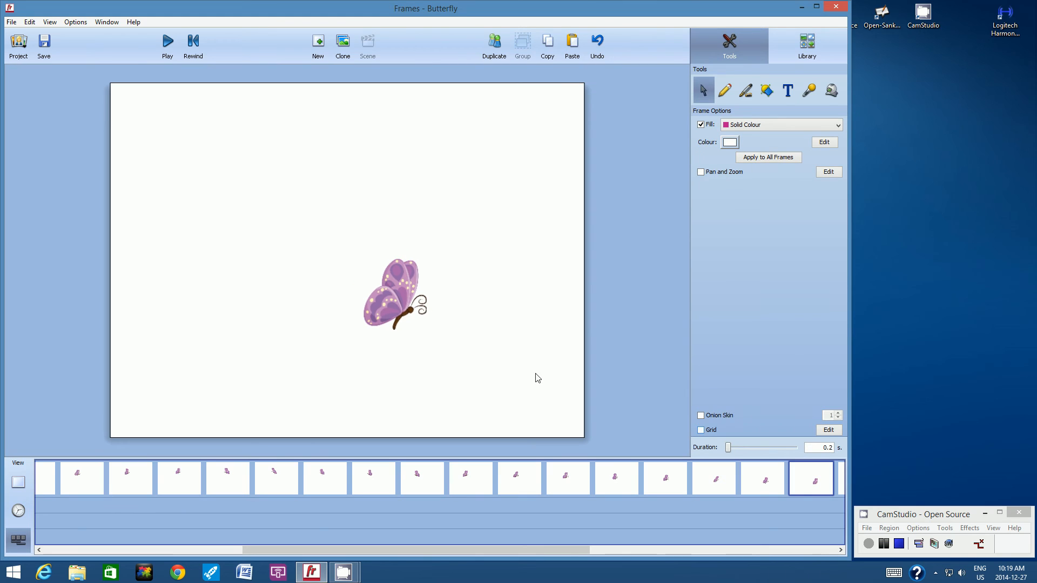
pyautogui.click(397, 302)
pyautogui.click(760, 127)
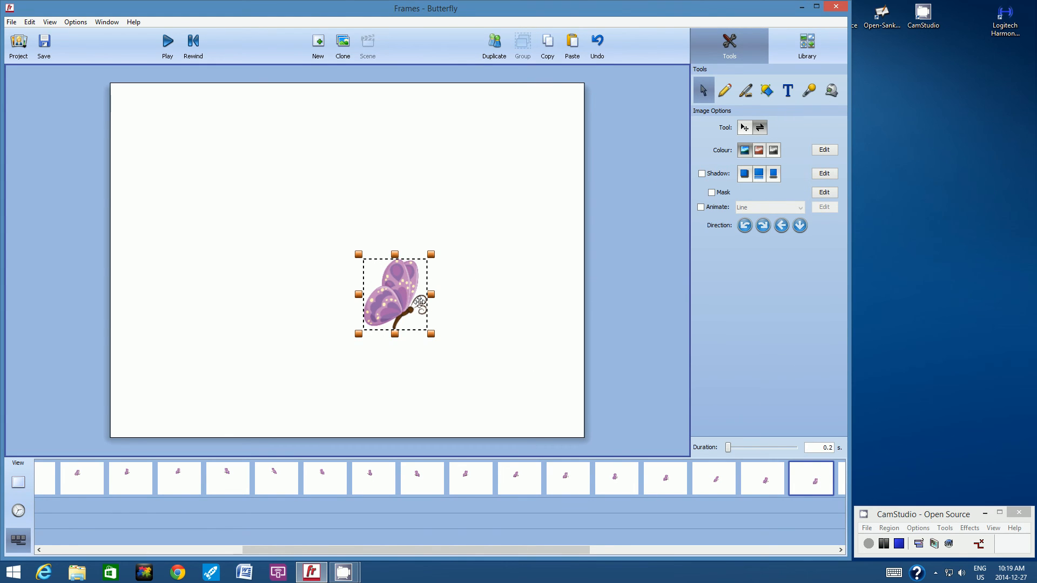
pyautogui.moveTo(428, 296); pyautogui.dragTo(379, 258)
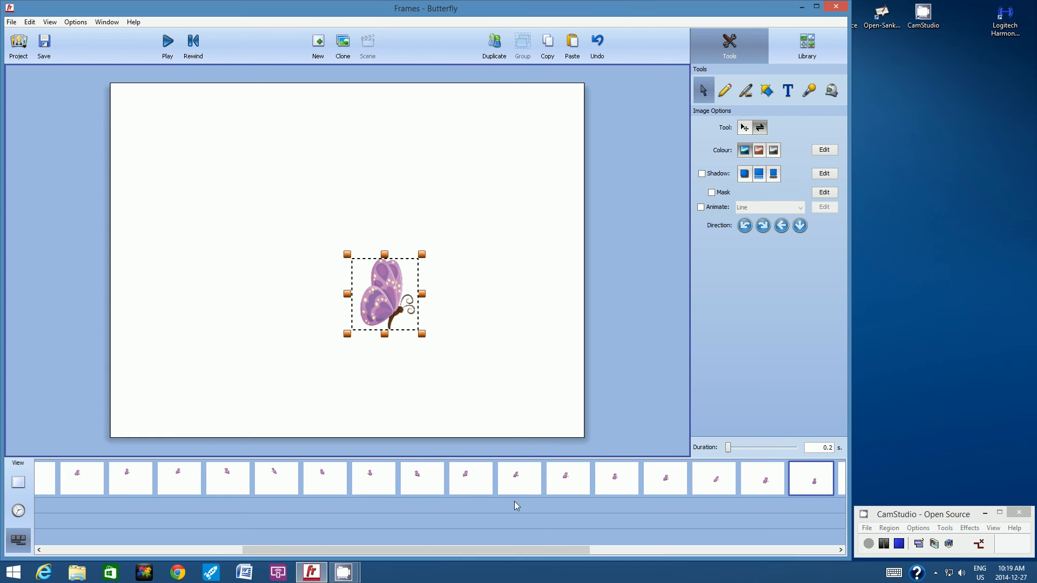
pyautogui.moveTo(547, 546); pyautogui.dragTo(621, 552)
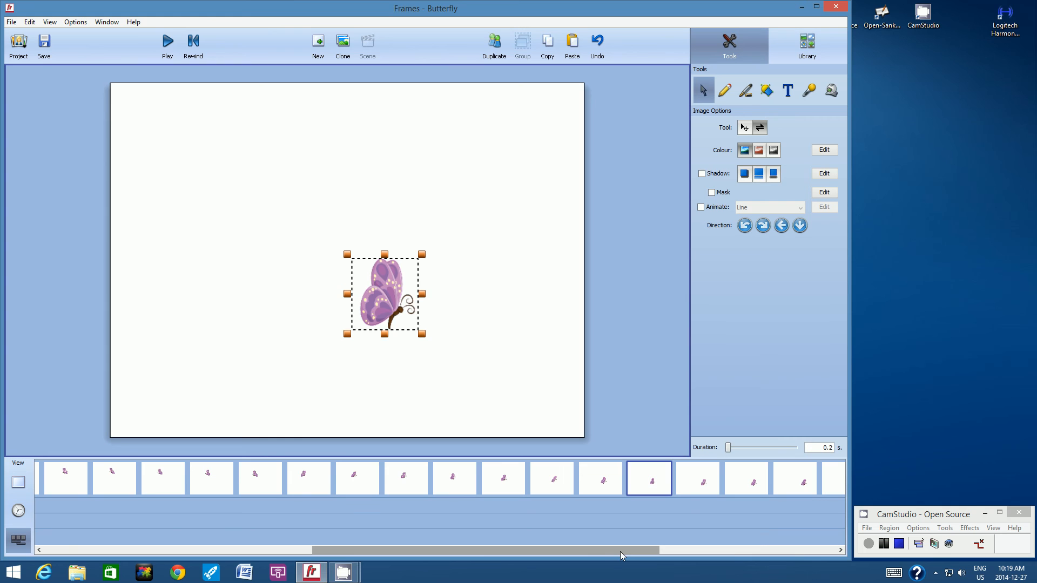
pyautogui.moveTo(584, 550); pyautogui.dragTo(732, 556)
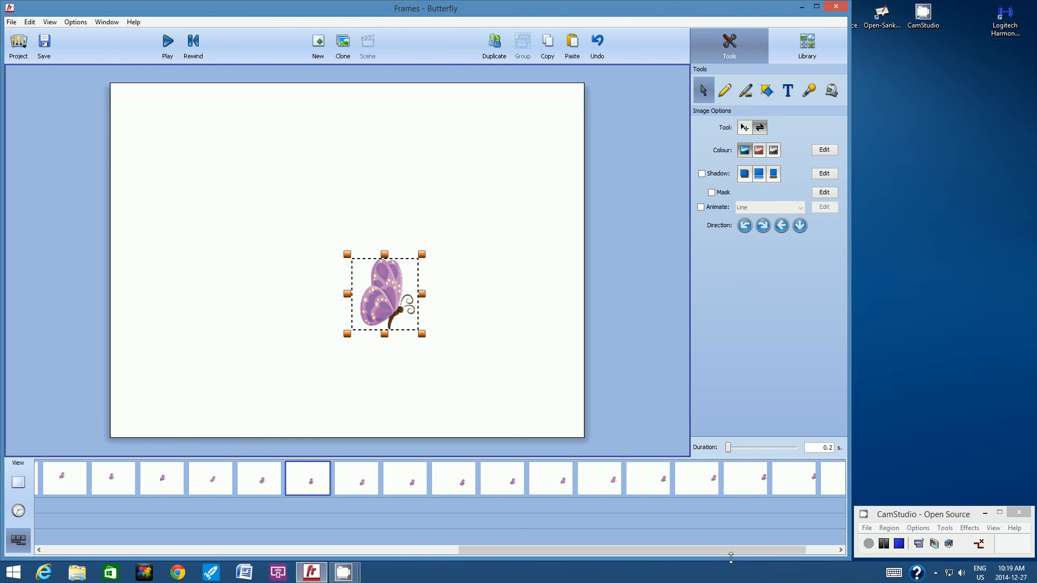
# Distort the butterfly in the twenty-eighth frame by narrowing it slightly and slanting its wing tips to the right.
pyautogui.click(351, 484)
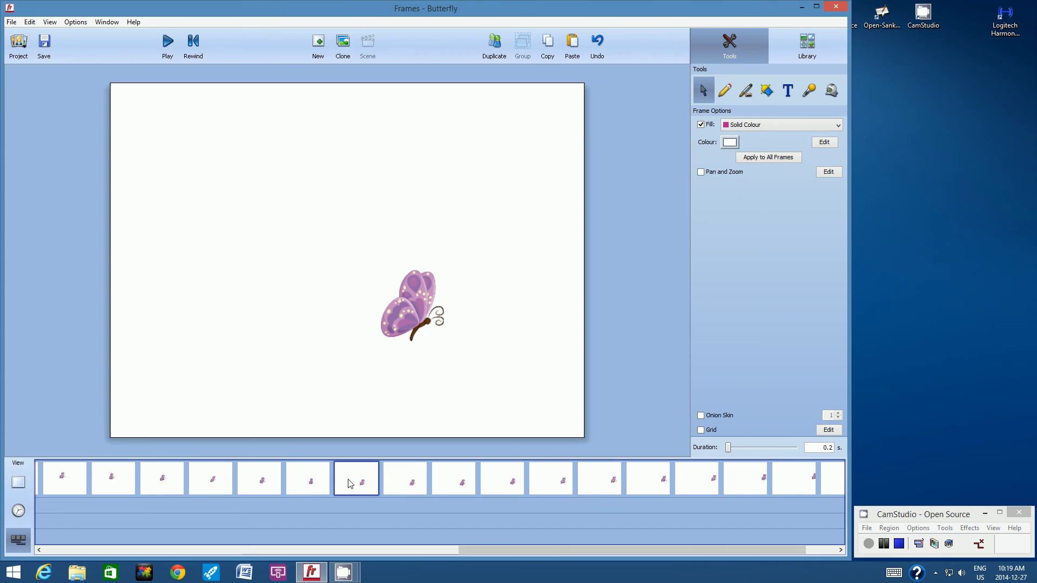
pyautogui.click(413, 487)
pyautogui.click(433, 312)
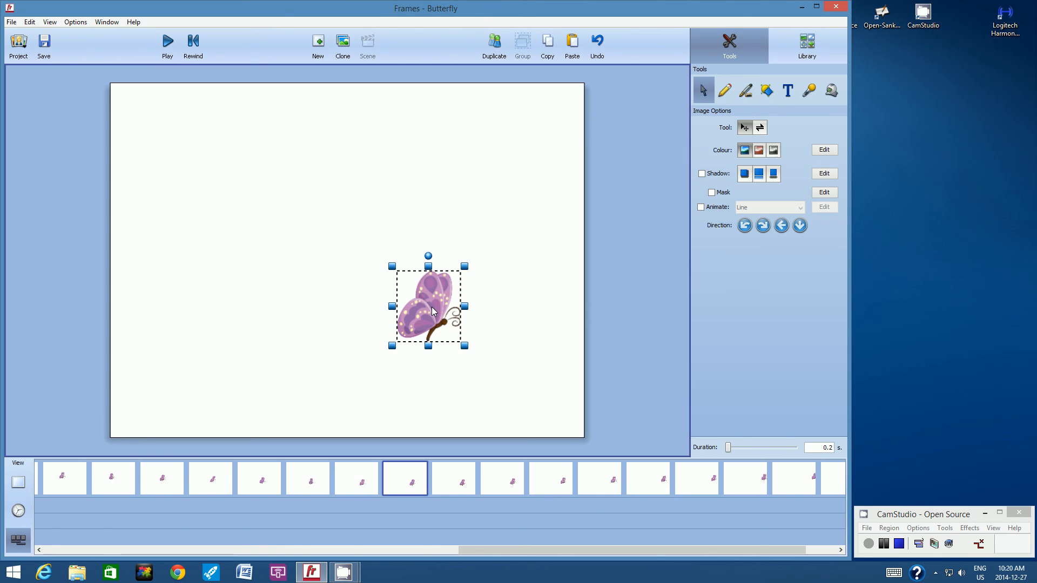
pyautogui.click(760, 129)
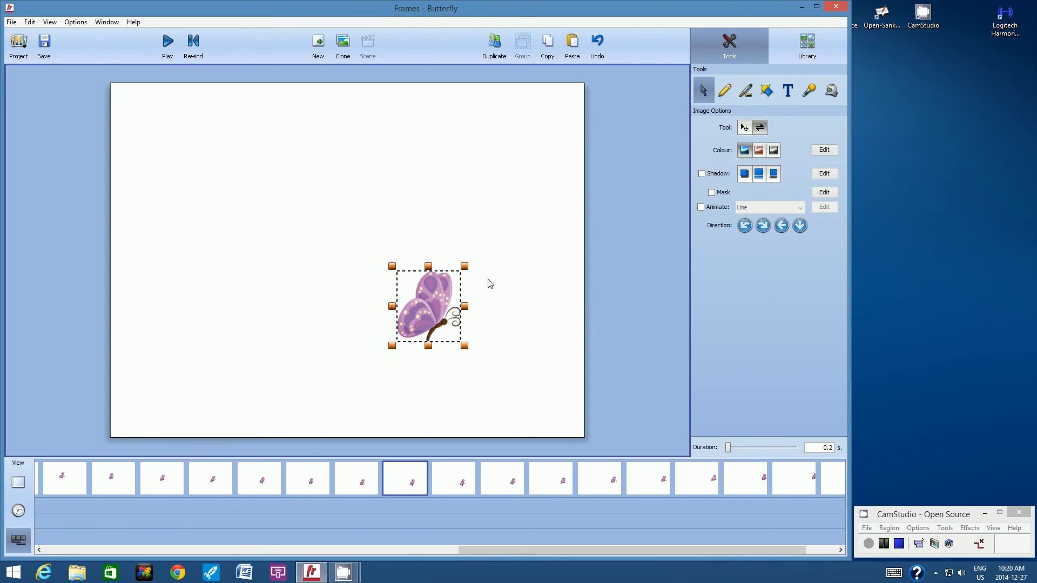
pyautogui.moveTo(465, 306); pyautogui.dragTo(457, 306)
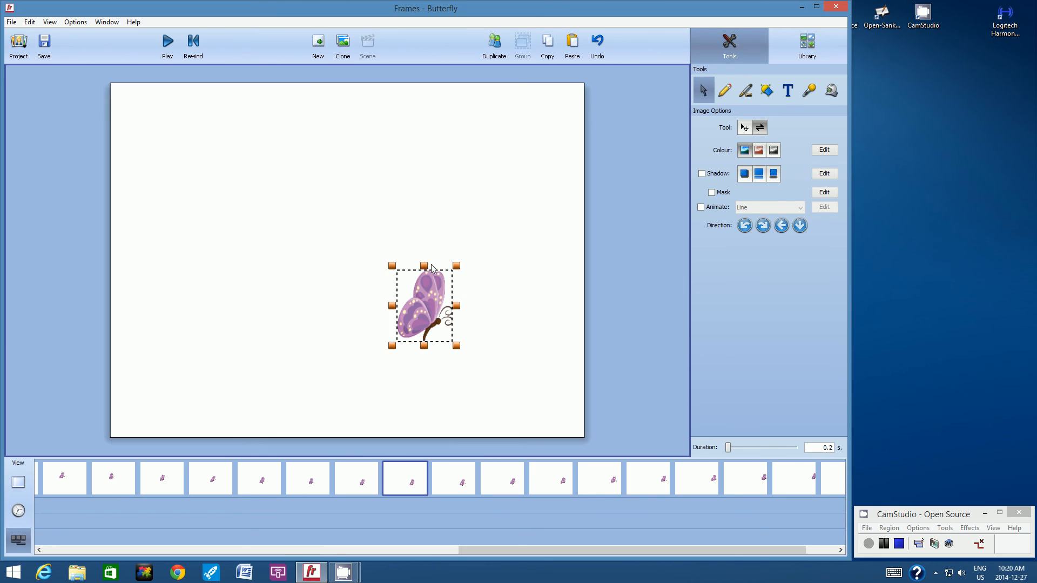
pyautogui.moveTo(424, 265); pyautogui.dragTo(460, 267)
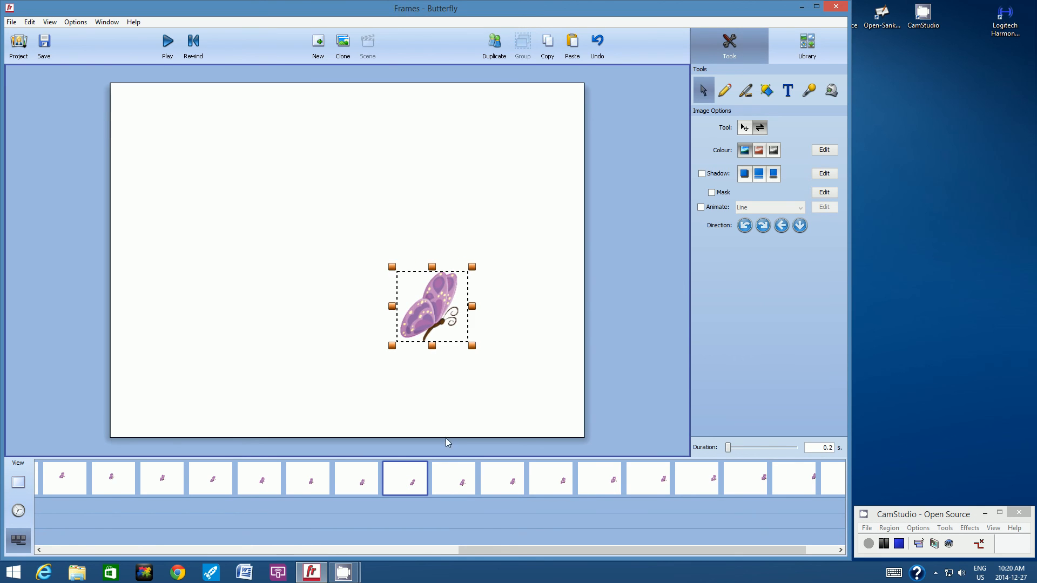
# Distort the butterfly in the thirtieth frame by narrowing it and changing the slant of its wings.
pyautogui.click(455, 475)
pyautogui.click(513, 480)
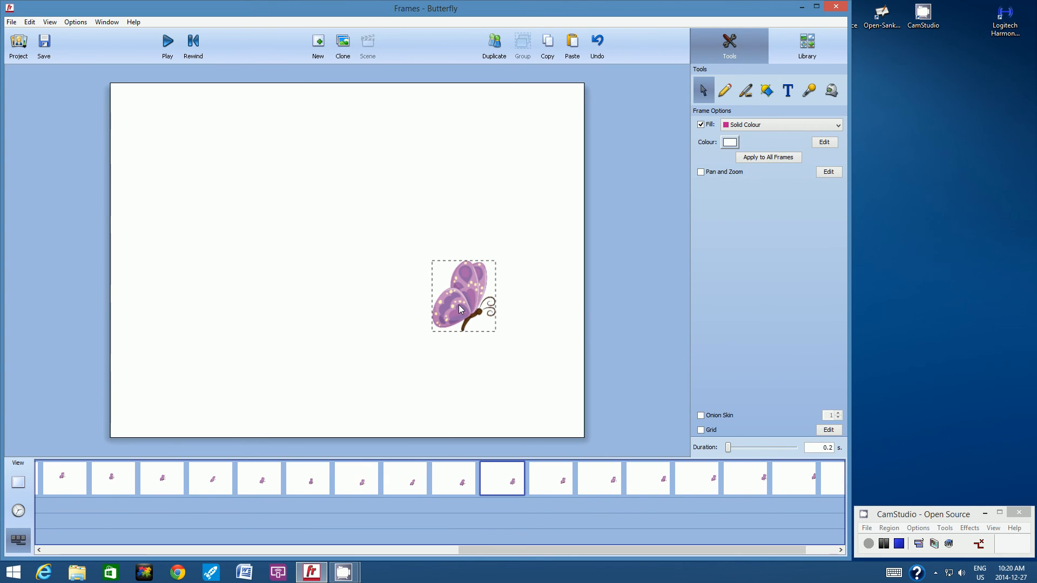
pyautogui.click(470, 324)
pyautogui.click(760, 127)
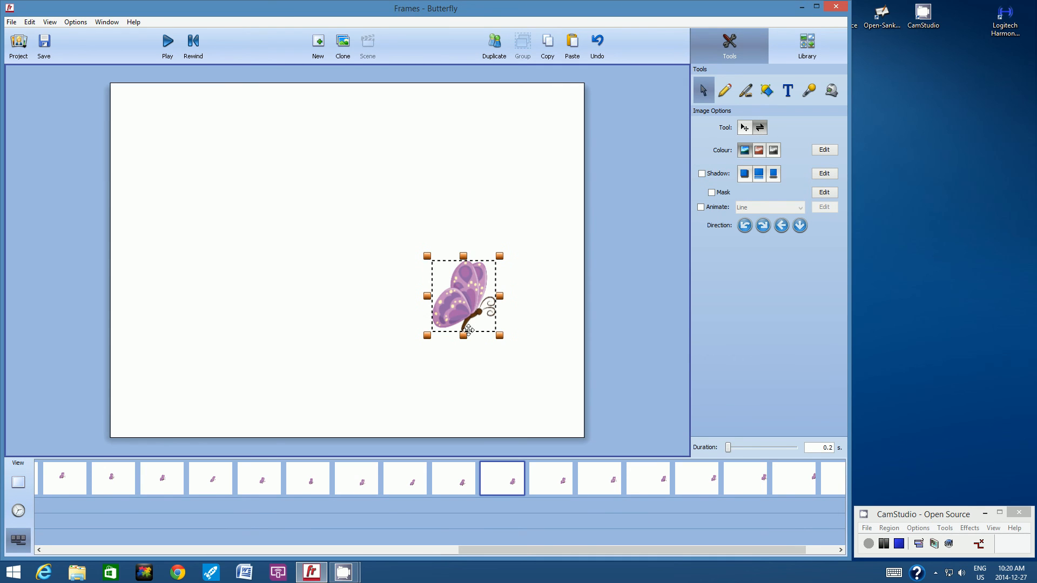
pyautogui.moveTo(502, 298); pyautogui.dragTo(487, 295)
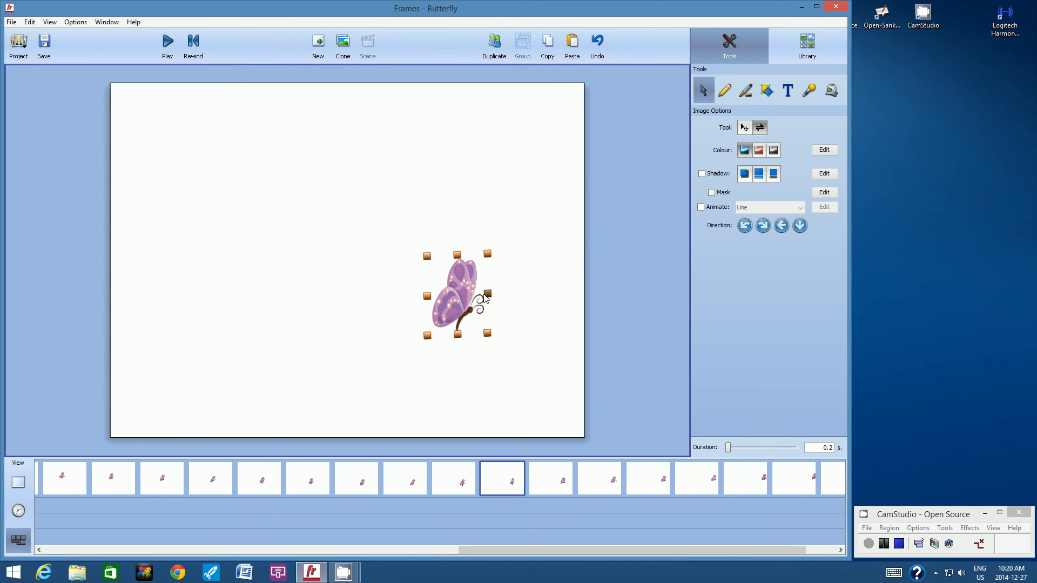
pyautogui.moveTo(461, 259); pyautogui.dragTo(472, 303)
# Distort the butterfly in the thirty-second frame by narrowing it slightly and slanting its wing tips to the right.
pyautogui.click(551, 488)
pyautogui.click(604, 478)
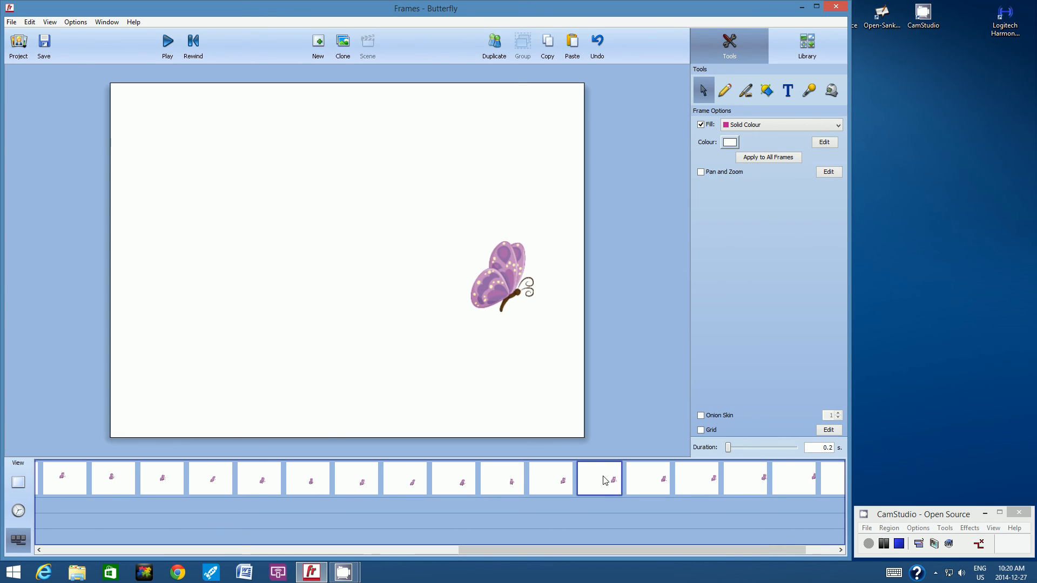
pyautogui.click(497, 293)
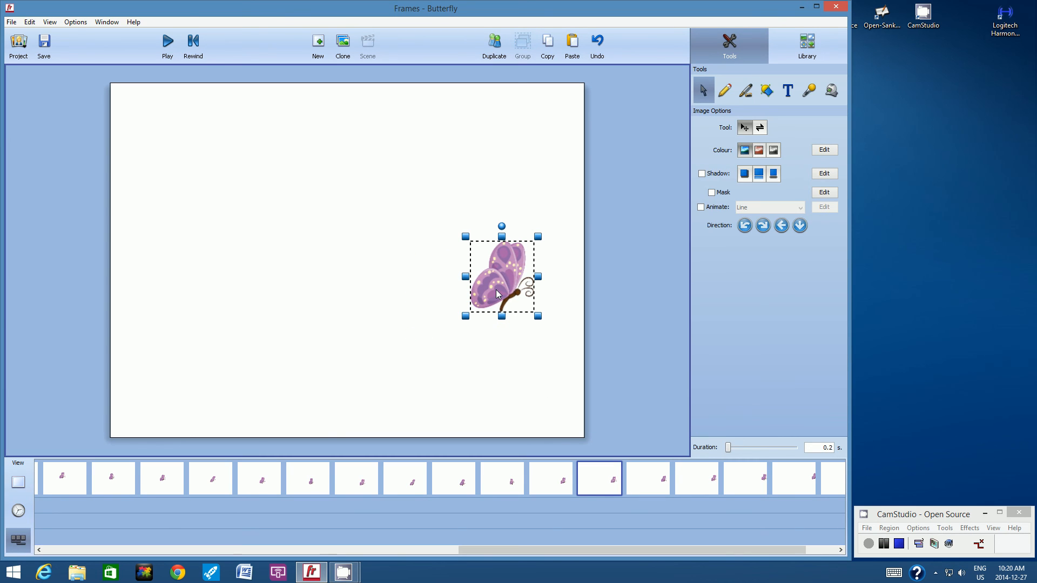
pyautogui.click(759, 129)
pyautogui.moveTo(539, 279); pyautogui.dragTo(531, 276)
pyautogui.moveTo(500, 239); pyautogui.dragTo(509, 238)
# Distort the butterfly in the thirty-fourth frame by narrowing it and changing the slant of its wings.
pyautogui.click(648, 480)
pyautogui.click(701, 479)
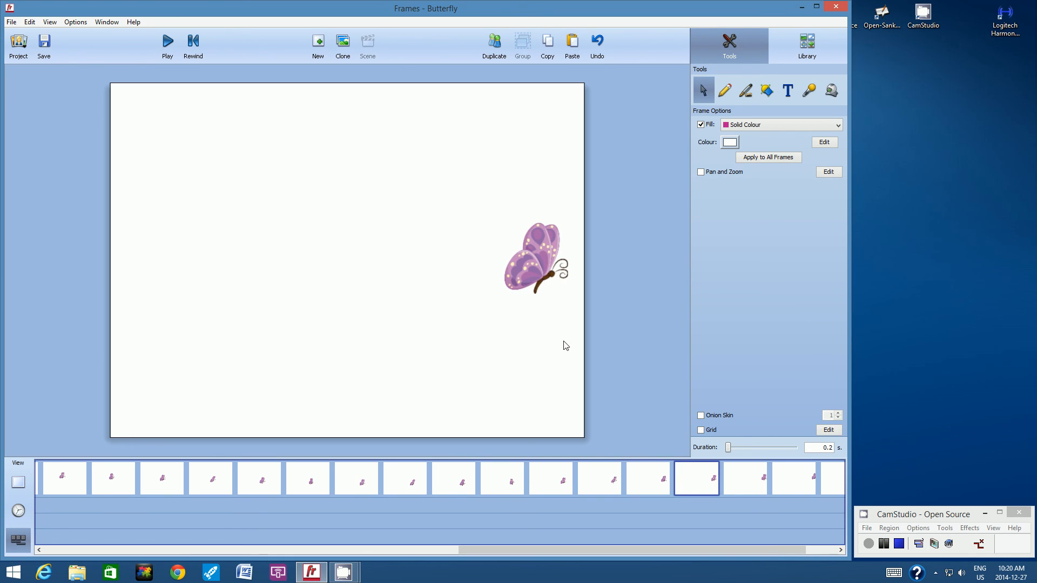
pyautogui.click(547, 278)
pyautogui.click(760, 127)
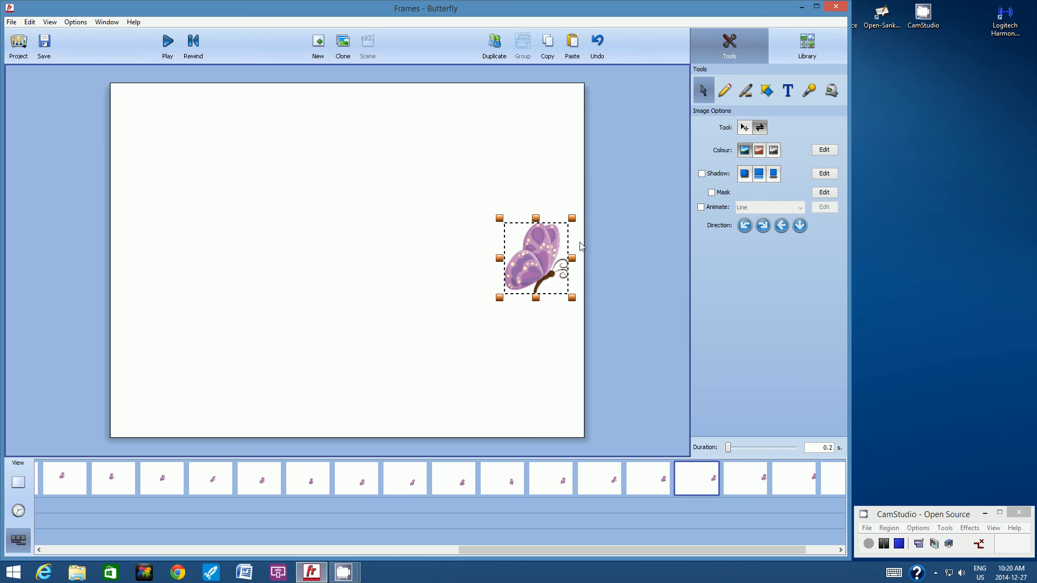
pyautogui.moveTo(576, 263)
pyautogui.mouseDown()
pyautogui.moveTo(557, 265)
pyautogui.moveTo(566, 262)
pyautogui.mouseUp()
pyautogui.moveTo(534, 224); pyautogui.dragTo(551, 273)
# Distort the partly off-canvas butterfly in the thirty-sixth frame by narrowing it slightly and slanting its wing tips to the right.
pyautogui.click(761, 482)
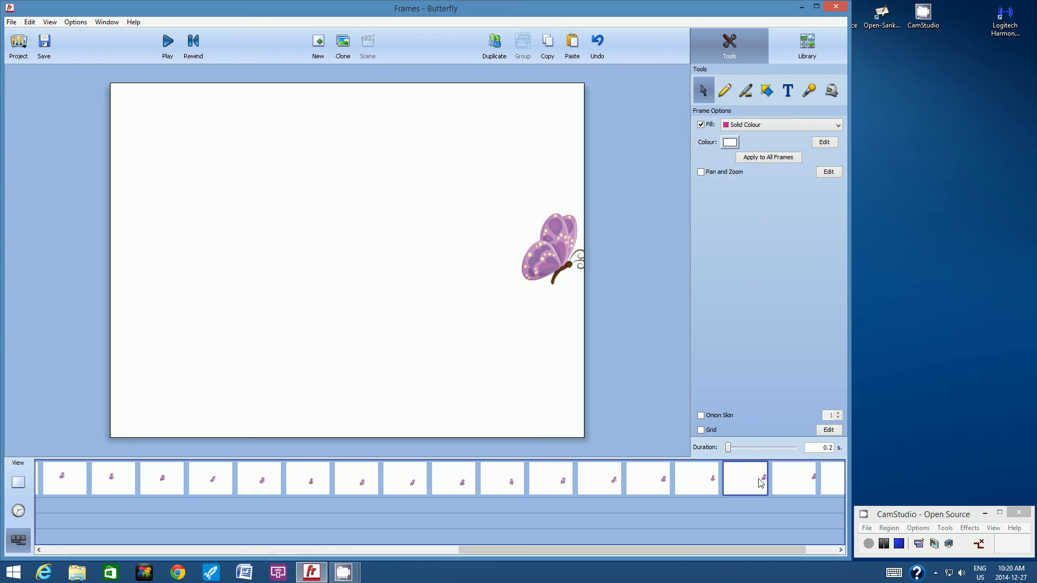
pyautogui.click(786, 477)
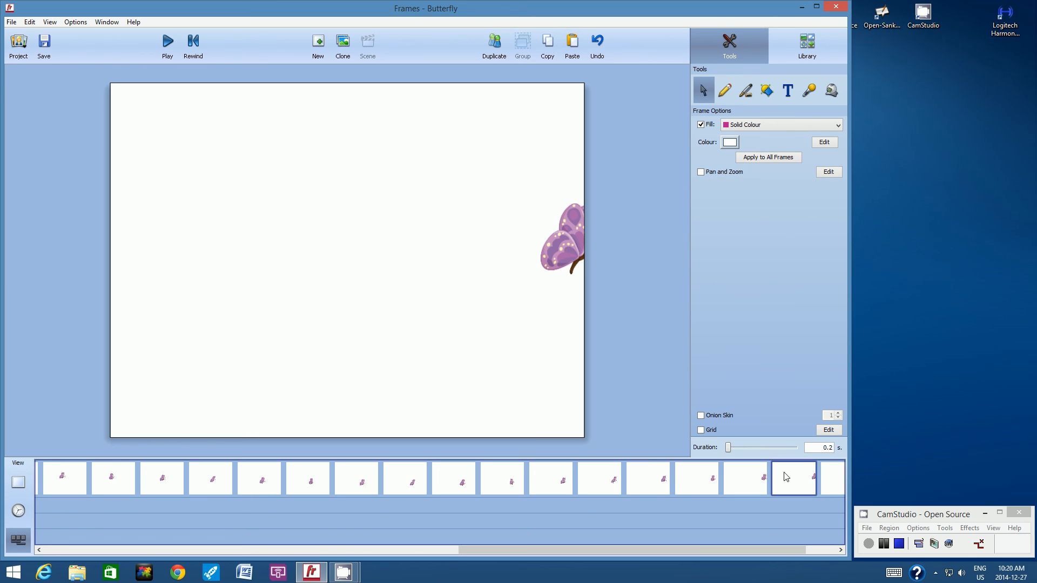
pyautogui.click(567, 254)
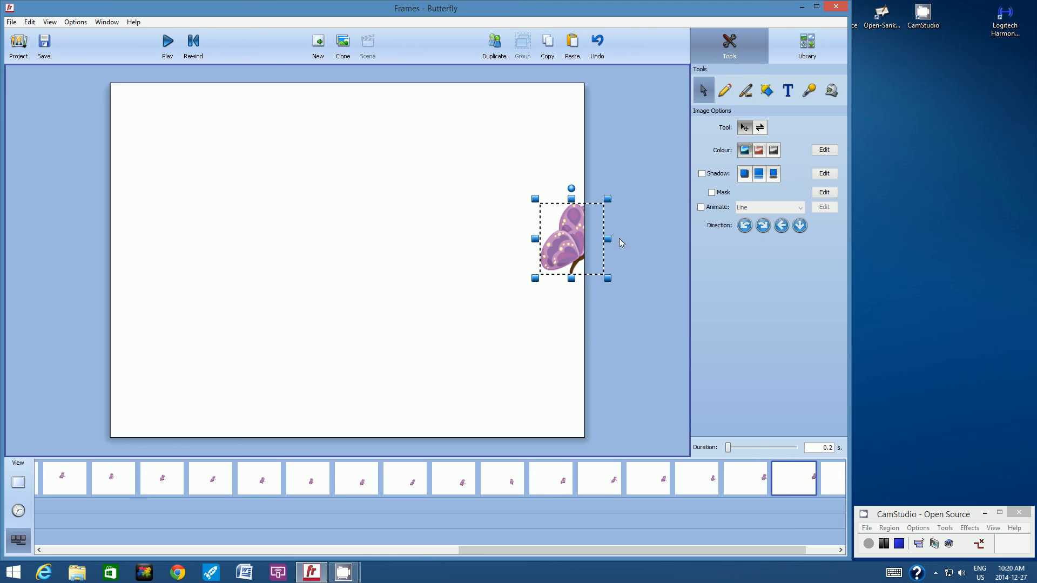
pyautogui.click(759, 126)
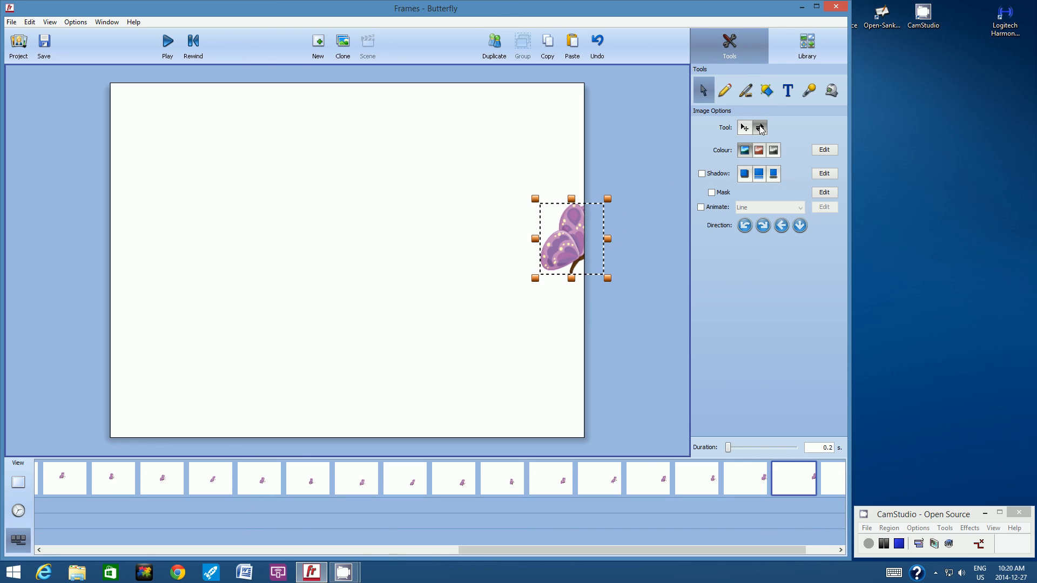
pyautogui.moveTo(607, 239); pyautogui.dragTo(602, 239)
pyautogui.moveTo(572, 197); pyautogui.dragTo(584, 197)
pyautogui.click(623, 230)
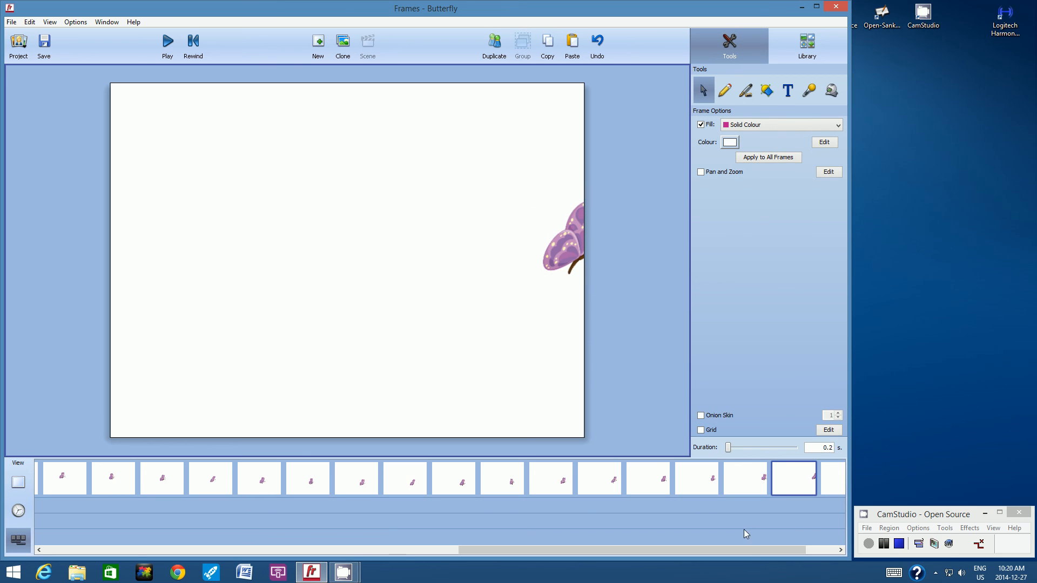
# Check the last frame of the animation and save the project.
pyautogui.click(746, 546)
pyautogui.moveTo(787, 550); pyautogui.dragTo(817, 551)
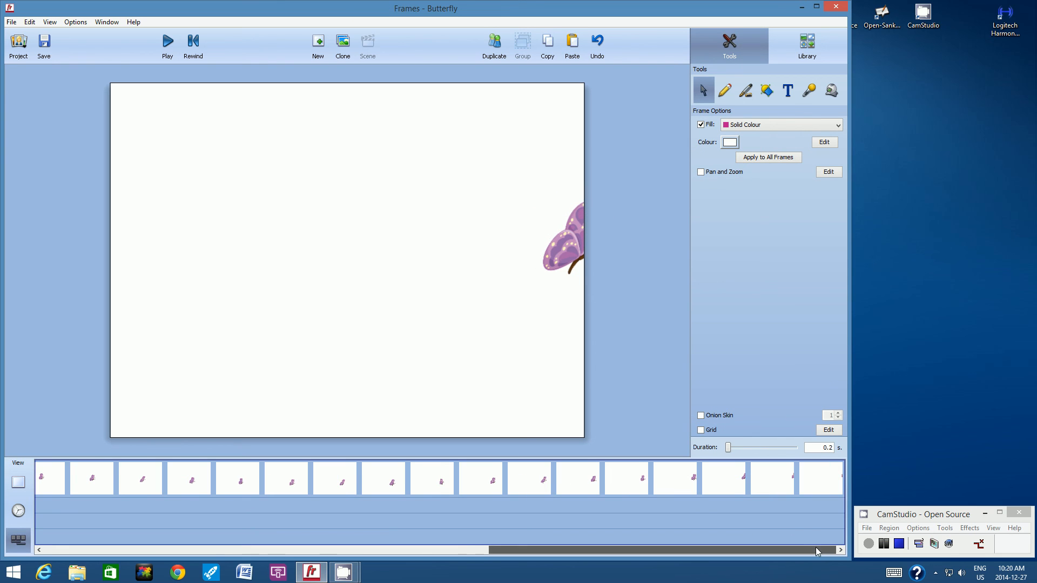
pyautogui.click(780, 469)
pyautogui.click(817, 478)
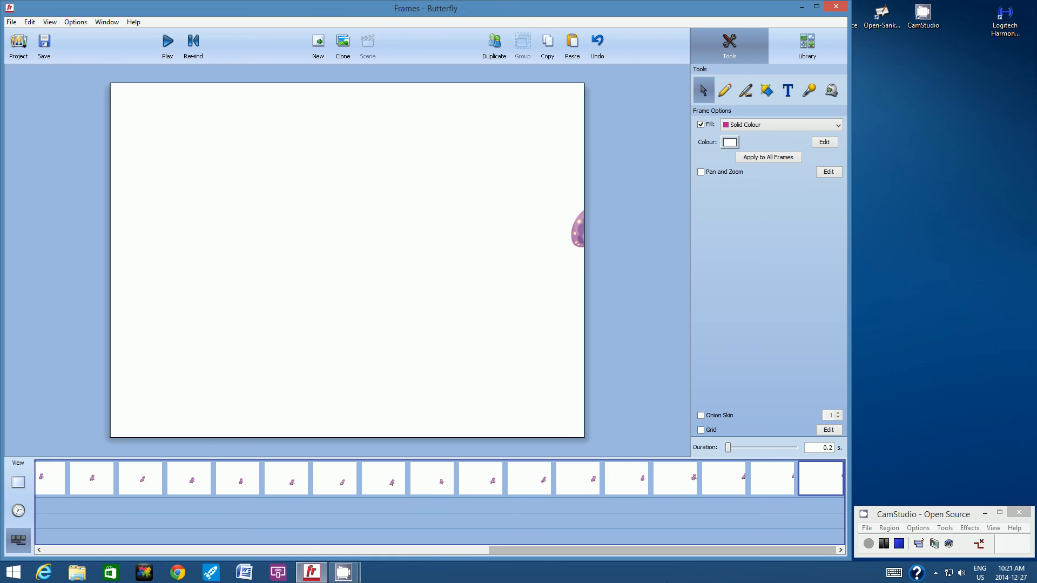
pyautogui.moveTo(507, 554); pyautogui.dragTo(190, 559)
pyautogui.moveTo(86, 557); pyautogui.dragTo(56, 557)
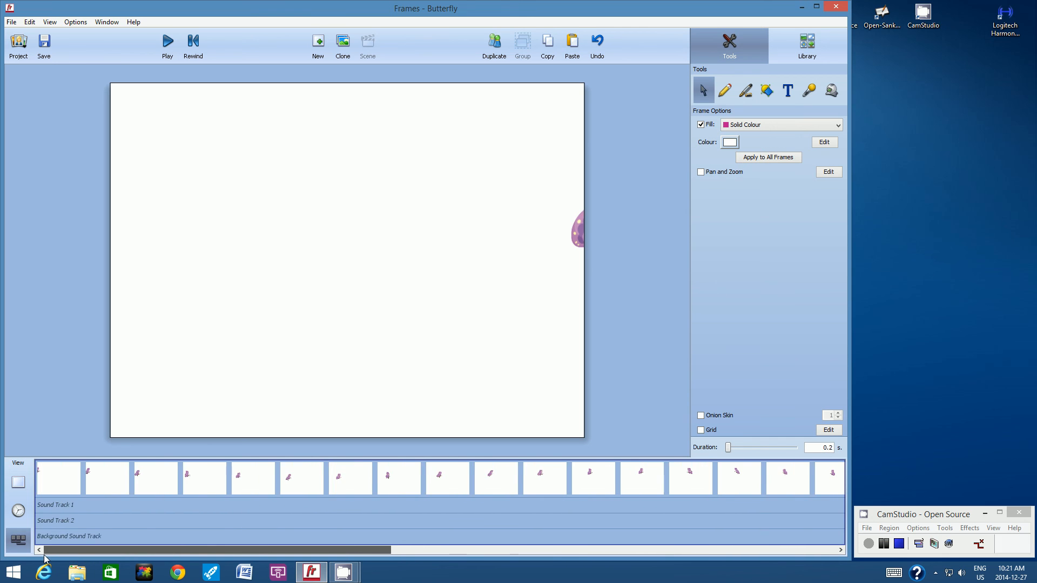
pyautogui.click(45, 42)
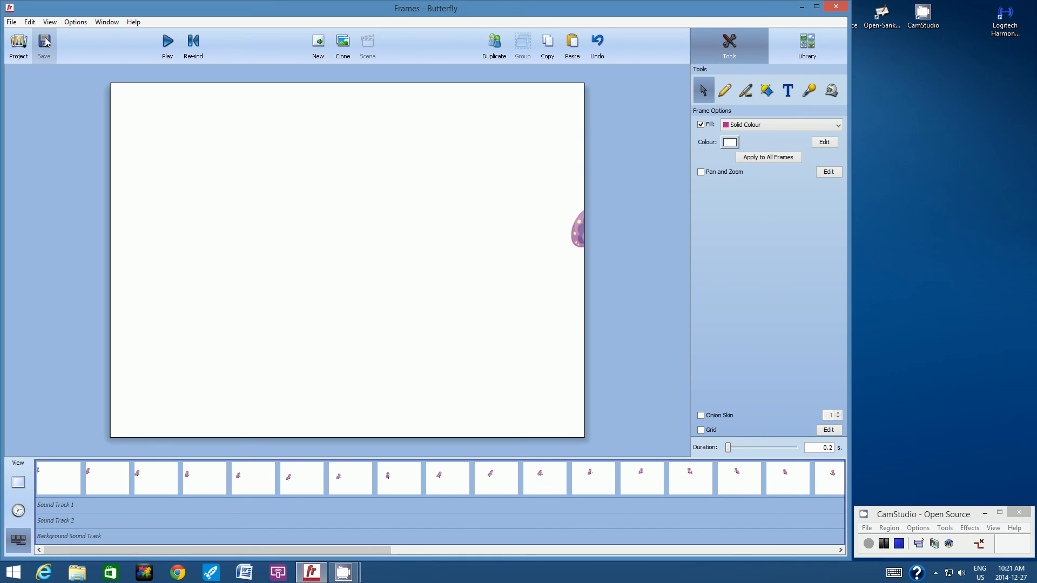
# Play the animation from the first frame to preview the butterfly's flapping flight.
pyautogui.click(45, 481)
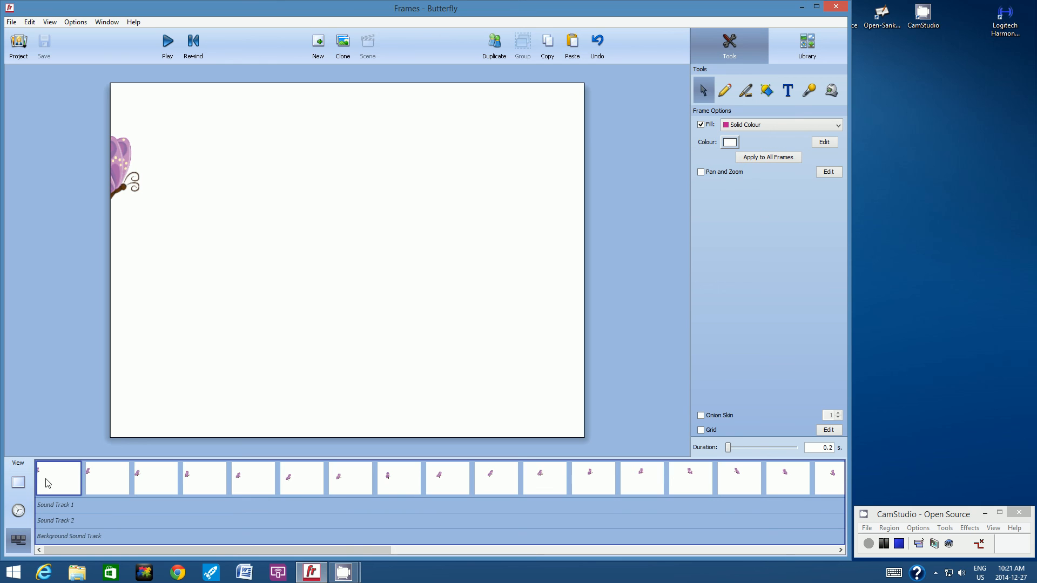
pyautogui.click(168, 47)
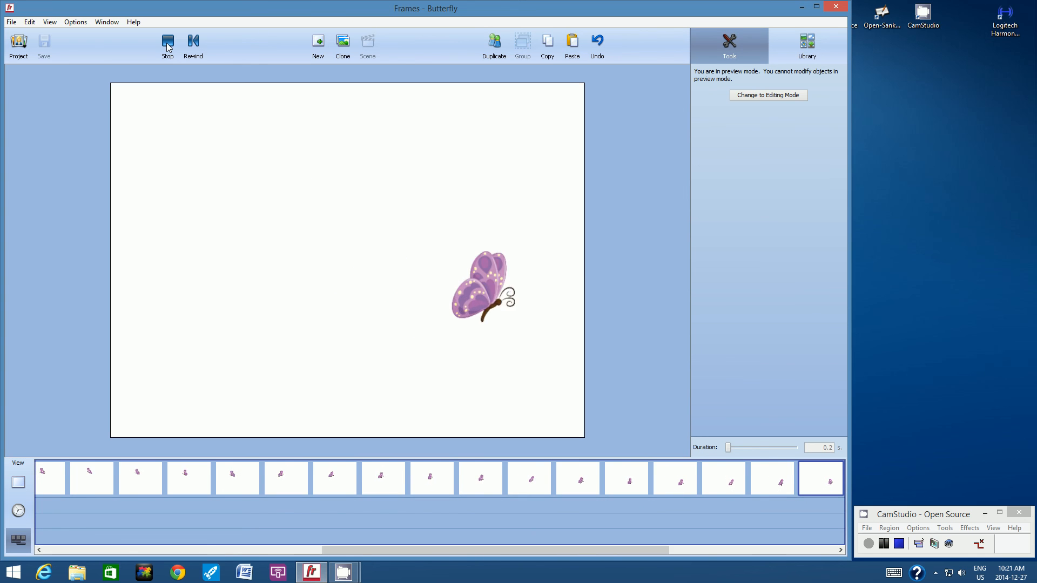
pyautogui.click(168, 47)
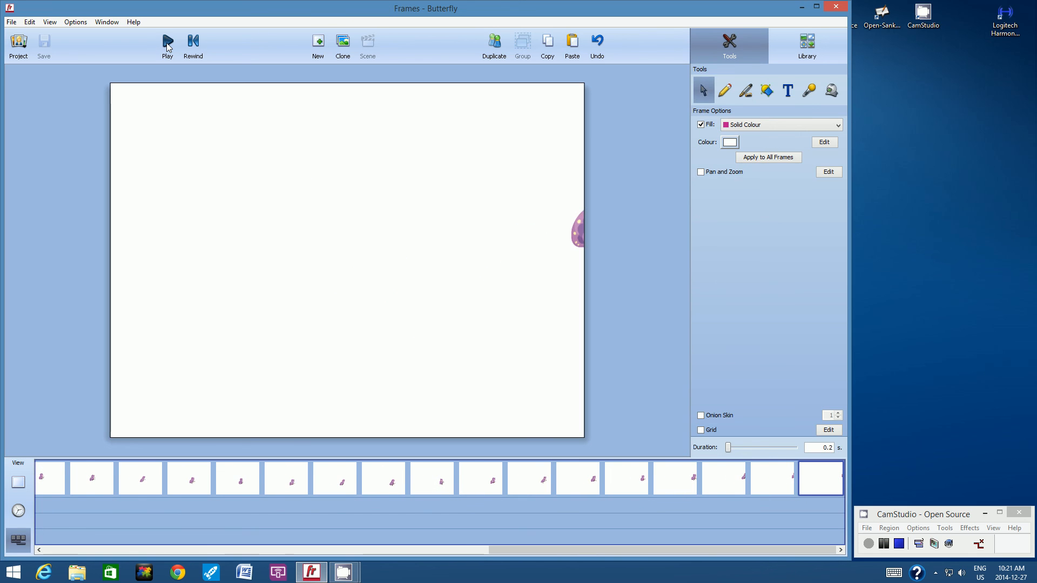